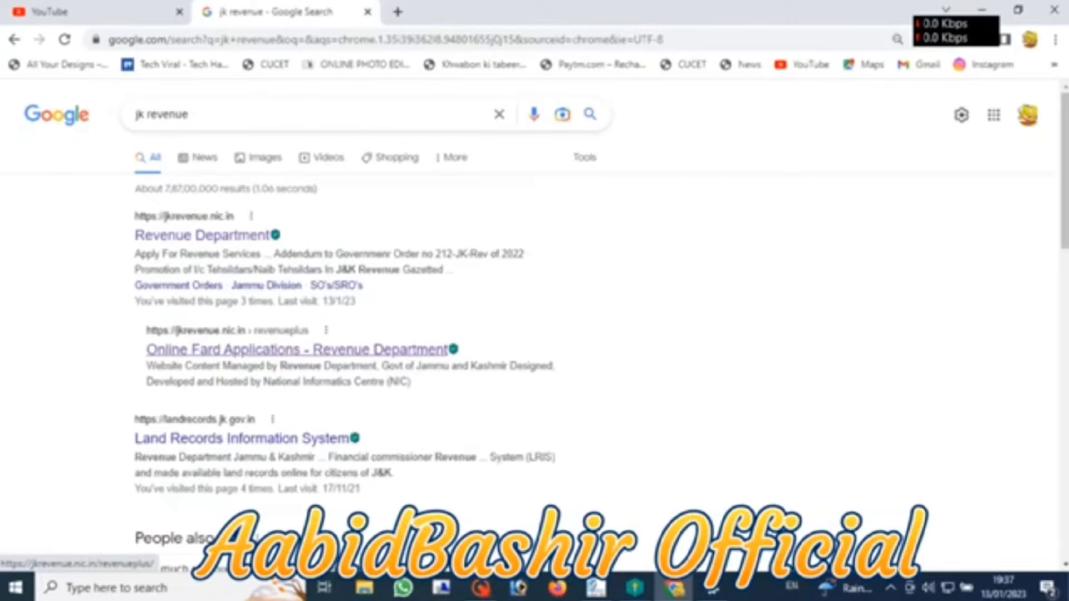
Open the Online Fard Applications search result and go to its User Login sign-in page.
left_click(295, 349)
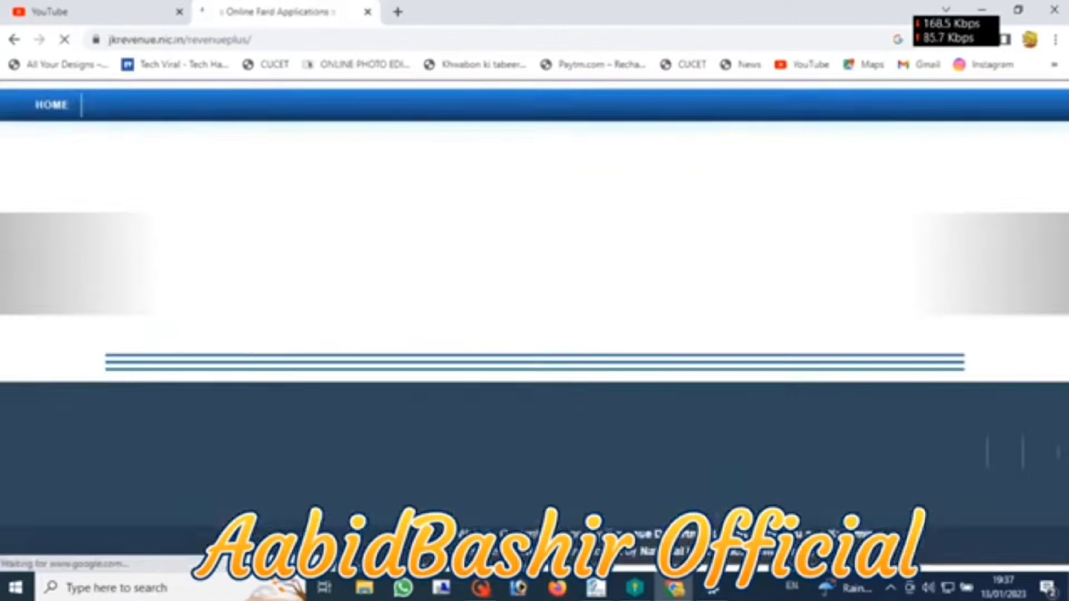
scroll(535, 333, "down", 5)
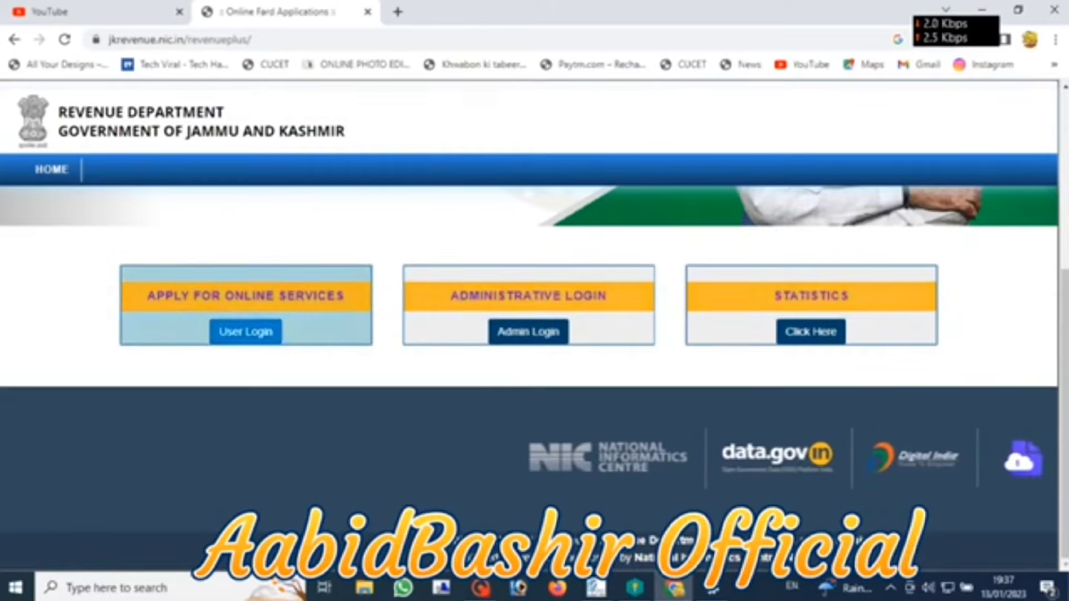
left_click(245, 332)
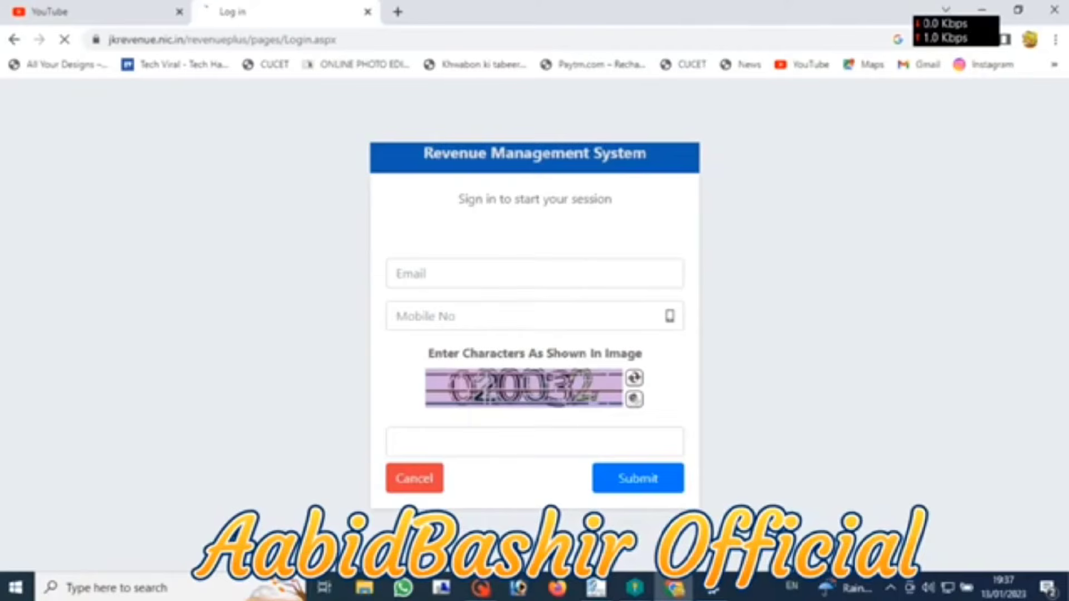
Enter the account e-mail, mobile number and captcha, then submit to request an OTP.
left_click(535, 273)
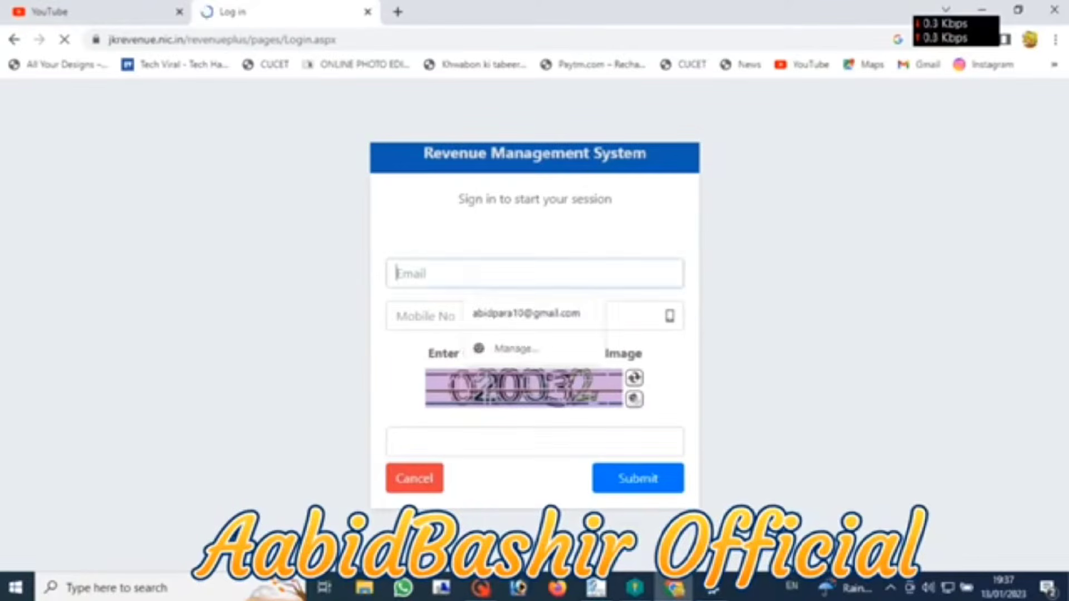
left_click(534, 237)
left_click(534, 274)
left_click(535, 237)
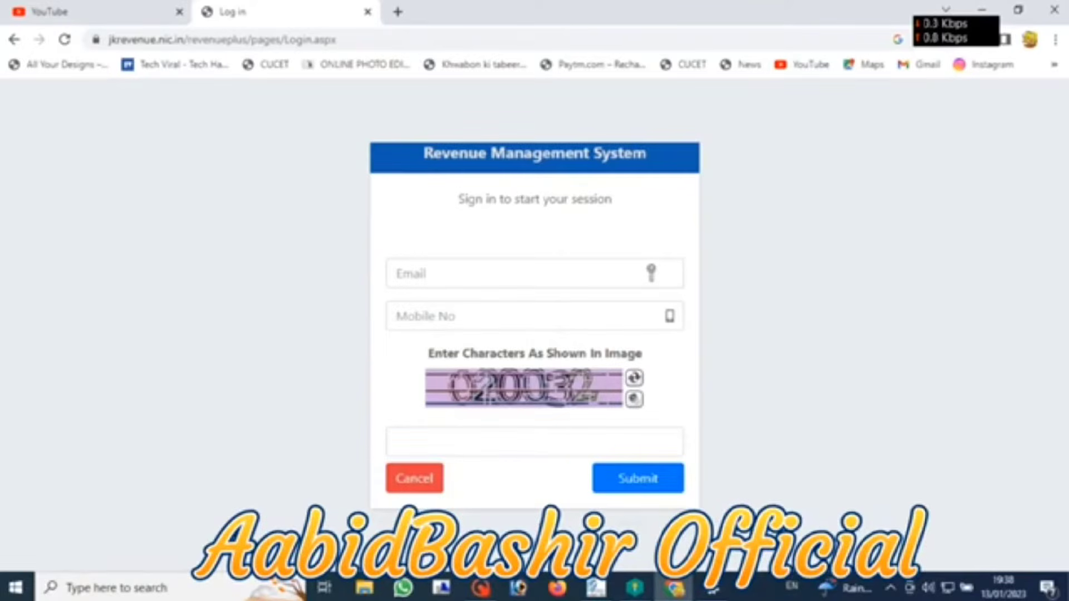
left_click(480, 588)
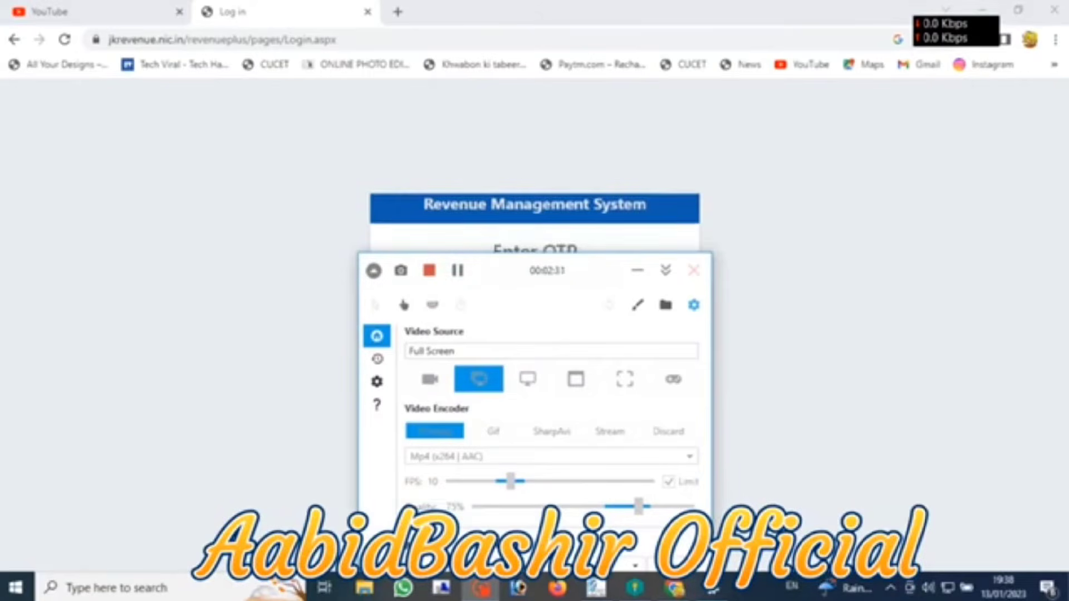
left_click(480, 588)
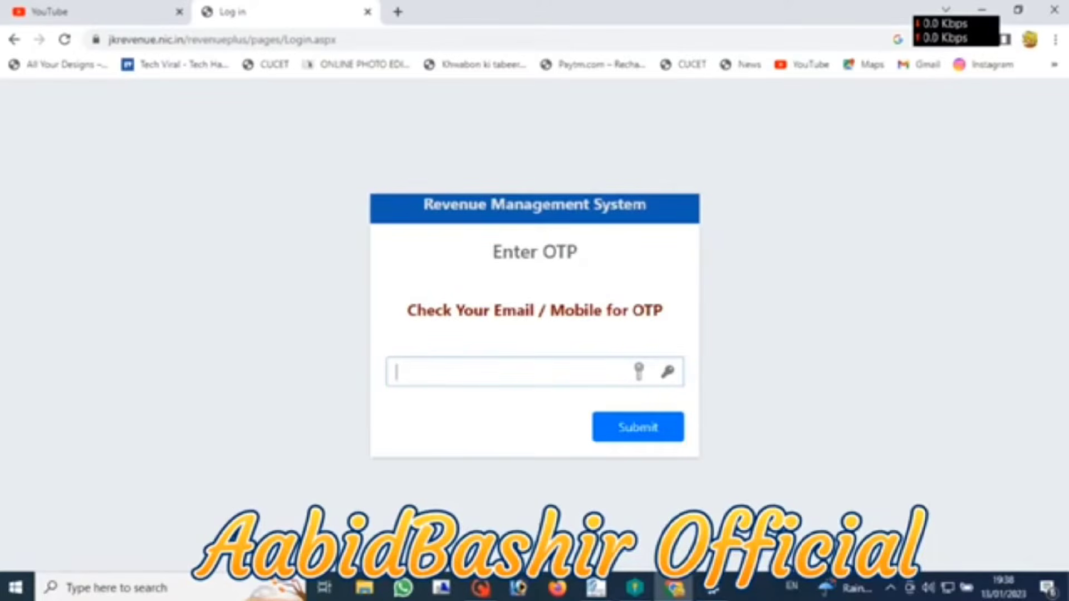
Enter the received one-time code and sign in to the dashboard.
key("BackSpace")
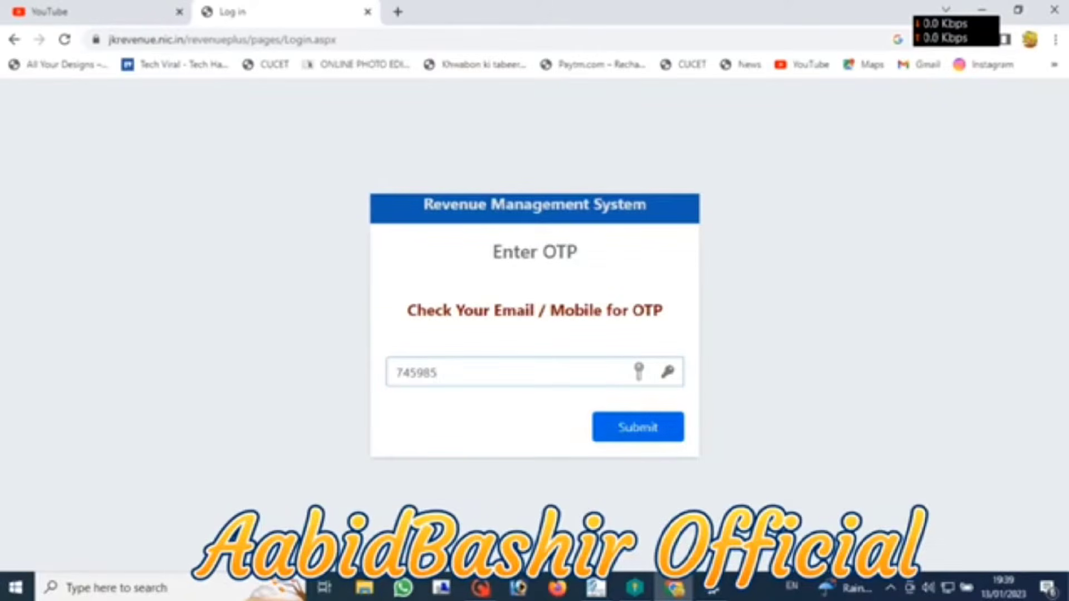
key("Return")
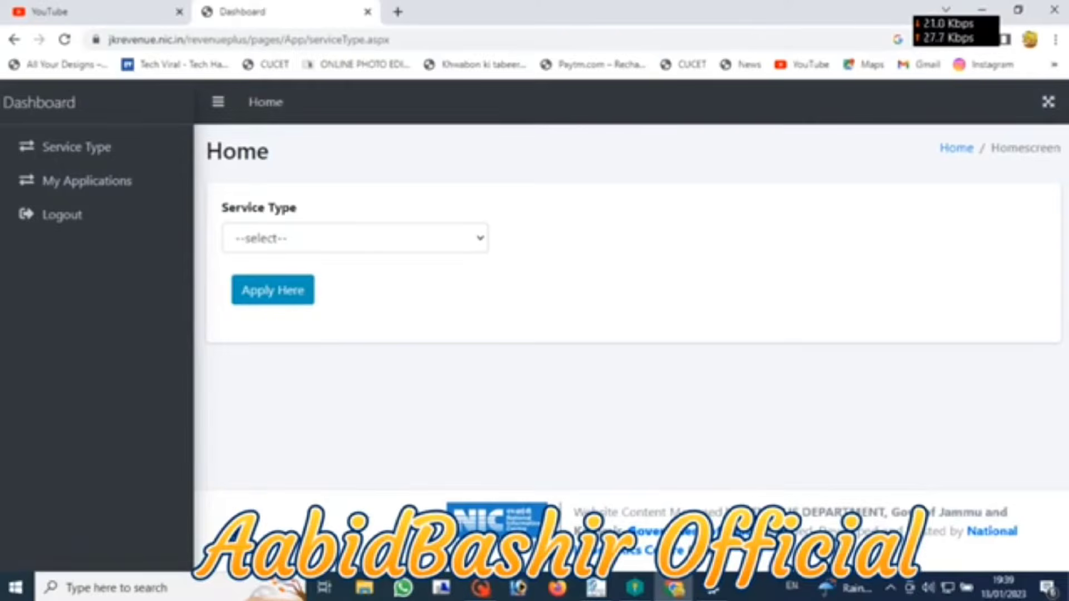
Select Extract of Jamabandi, district Pulwama and tehsil Tral, then start the application.
left_click(355, 238)
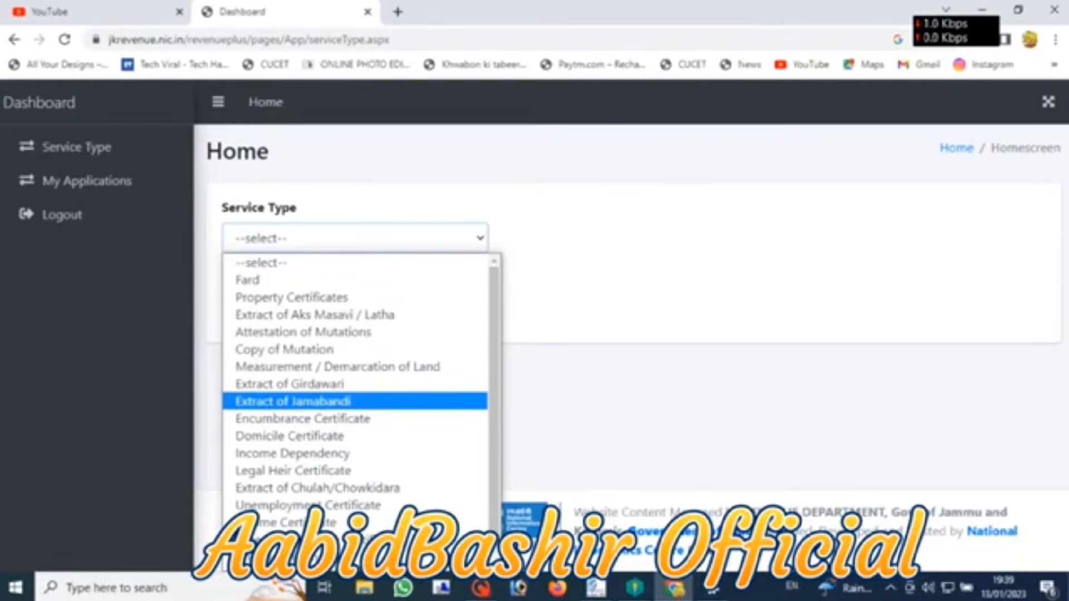
key("Return")
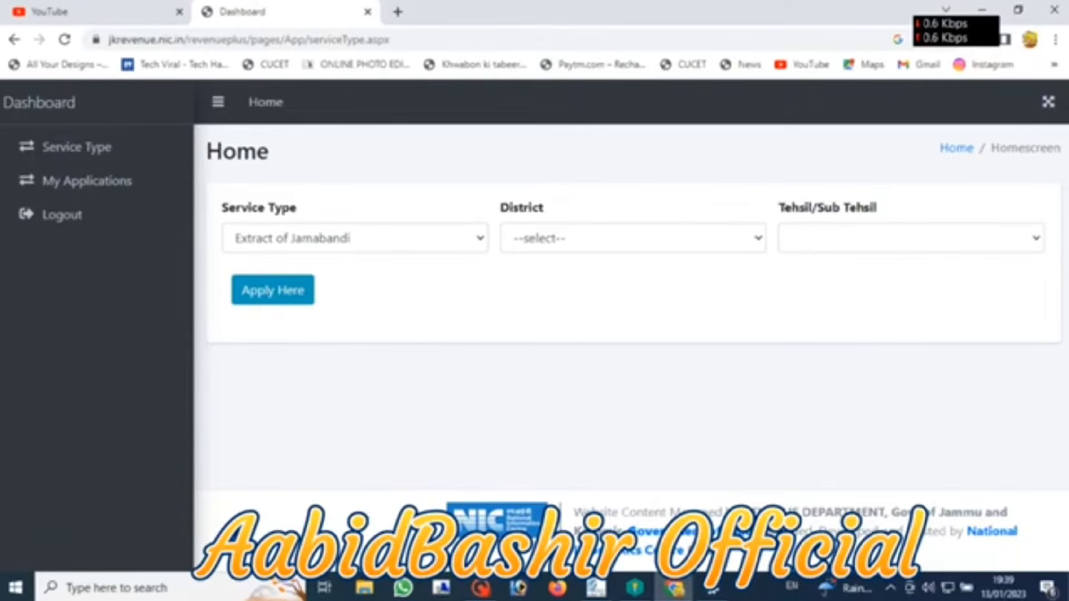
left_click(633, 238)
key("Escape")
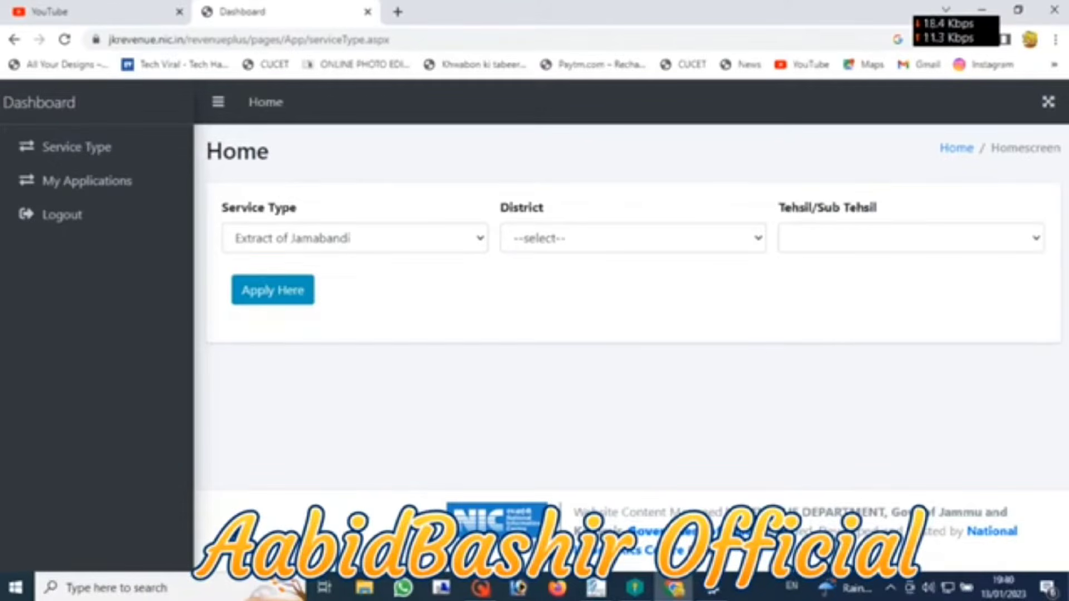
left_click(633, 238)
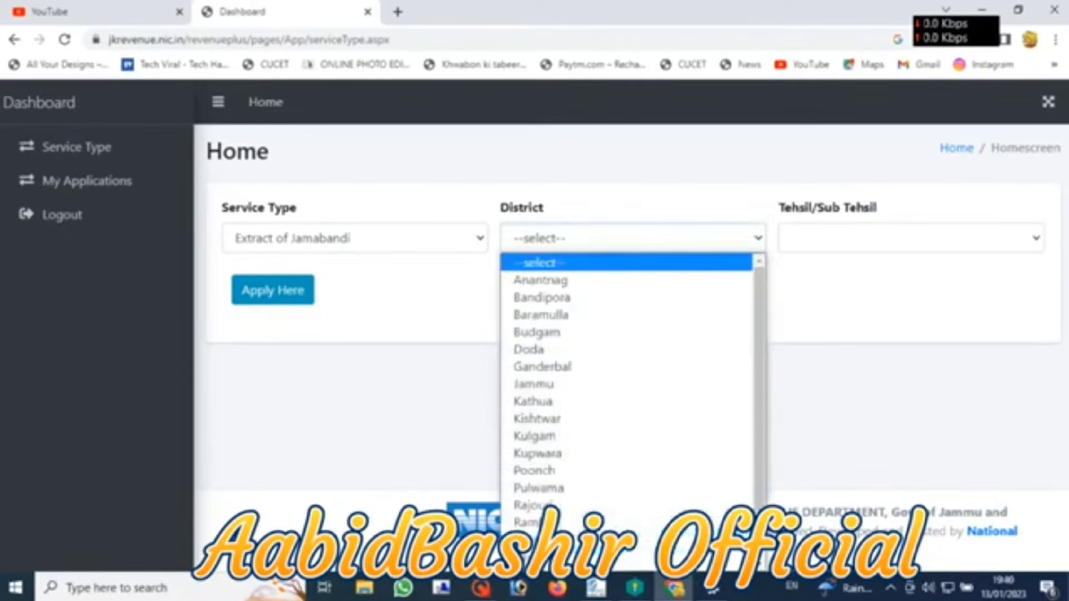
left_click(538, 488)
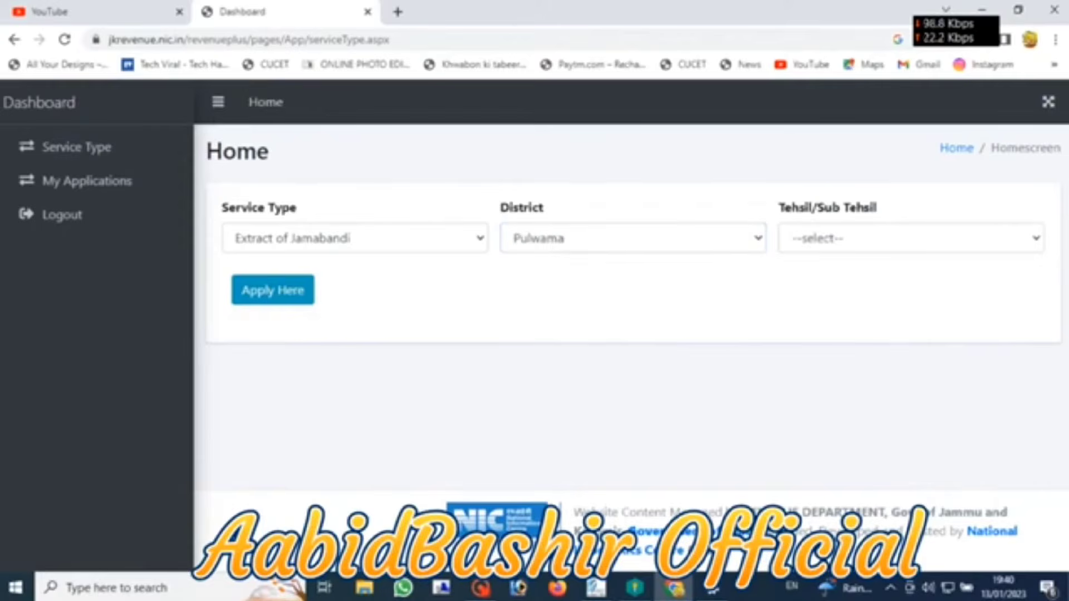
left_click(910, 238)
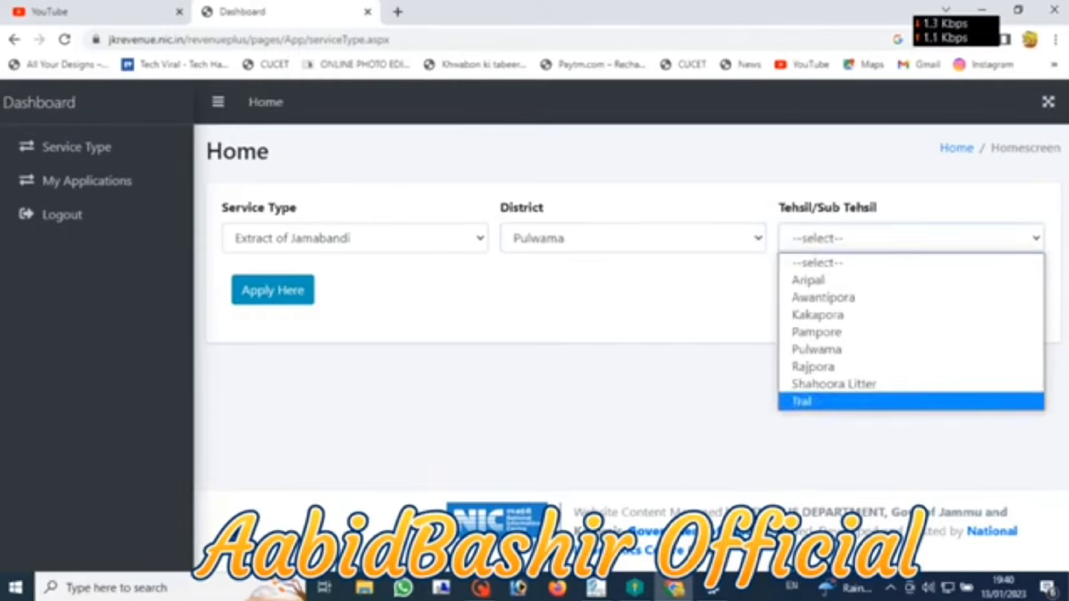
left_click(812, 401)
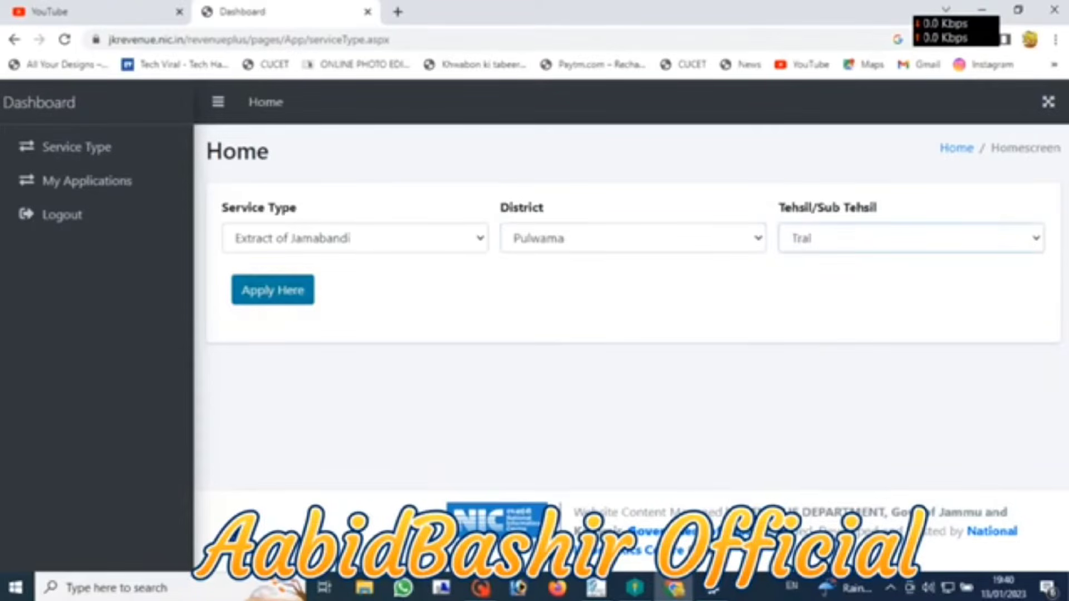
left_click(272, 290)
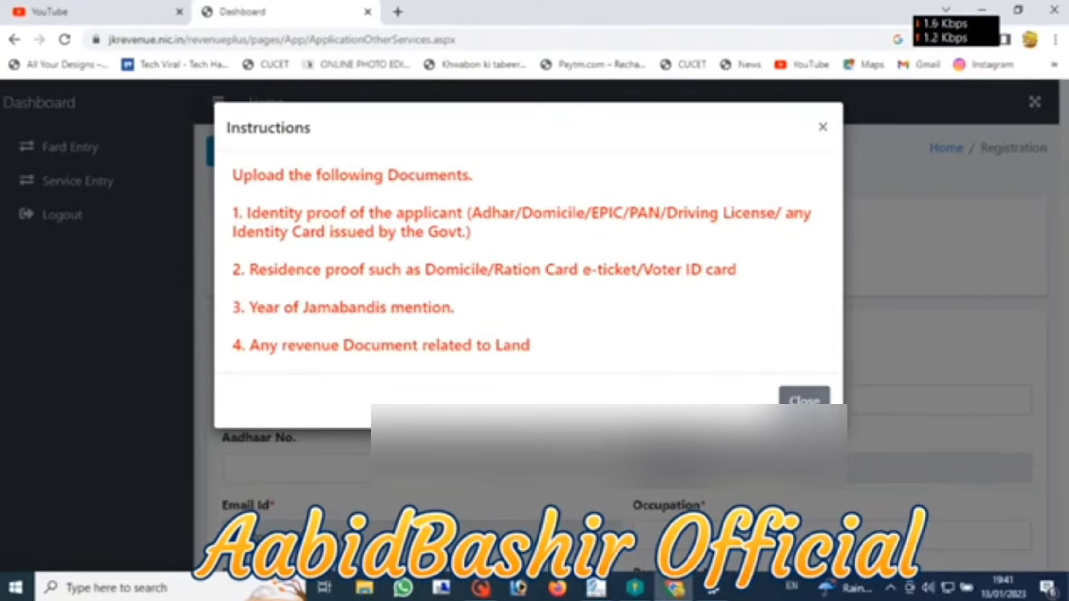
Dismiss the Instructions notice about required documents.
mouse_move(249, 346)
left_mouse_down()
mouse_move(526, 345)
mouse_move(249, 346)
left_mouse_up()
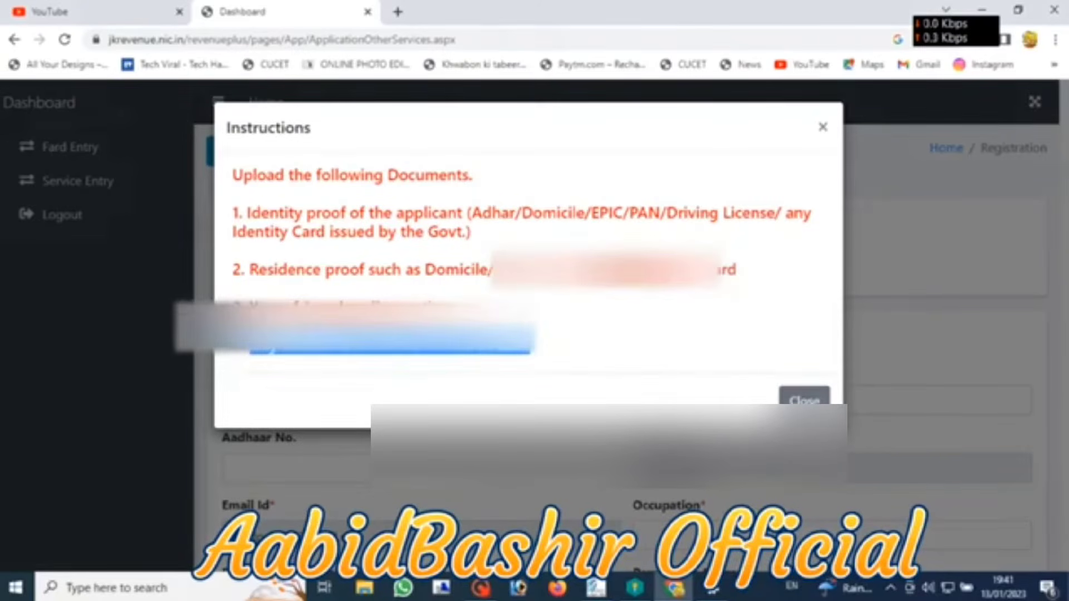
left_click(250, 334)
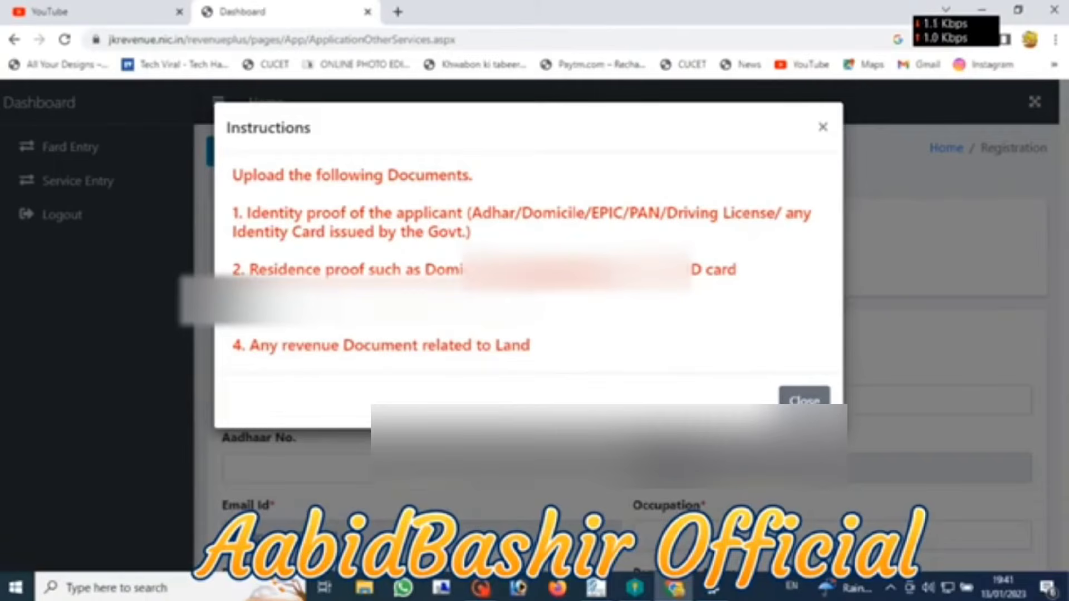
key("Escape")
Scroll the registration form down to Other Details prefilled with Pulwama and Tral.
scroll(628, 334, "down", 4)
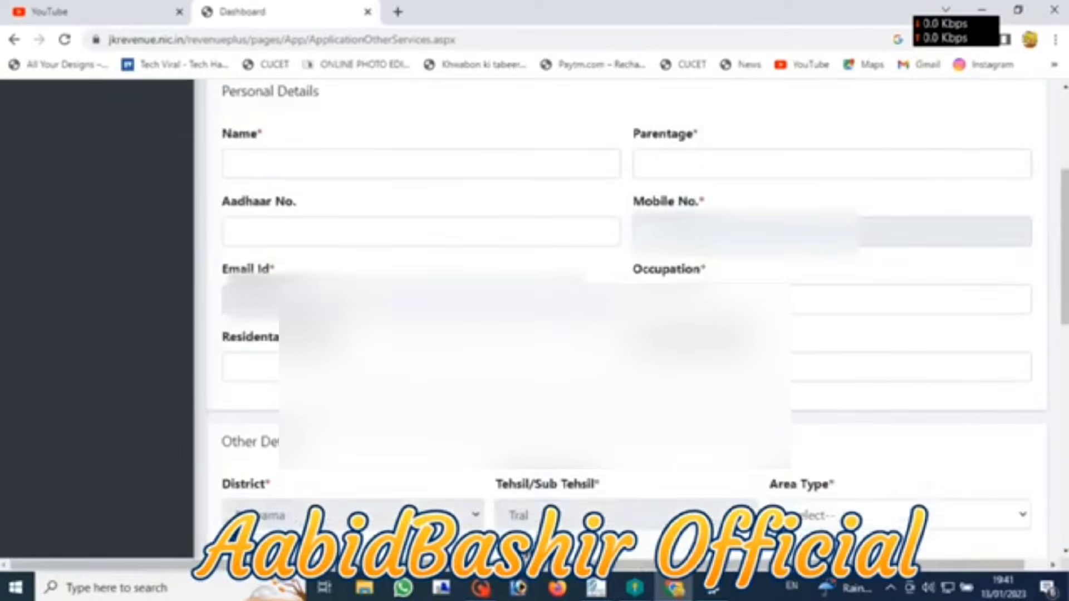
scroll(628, 334, "up", 3)
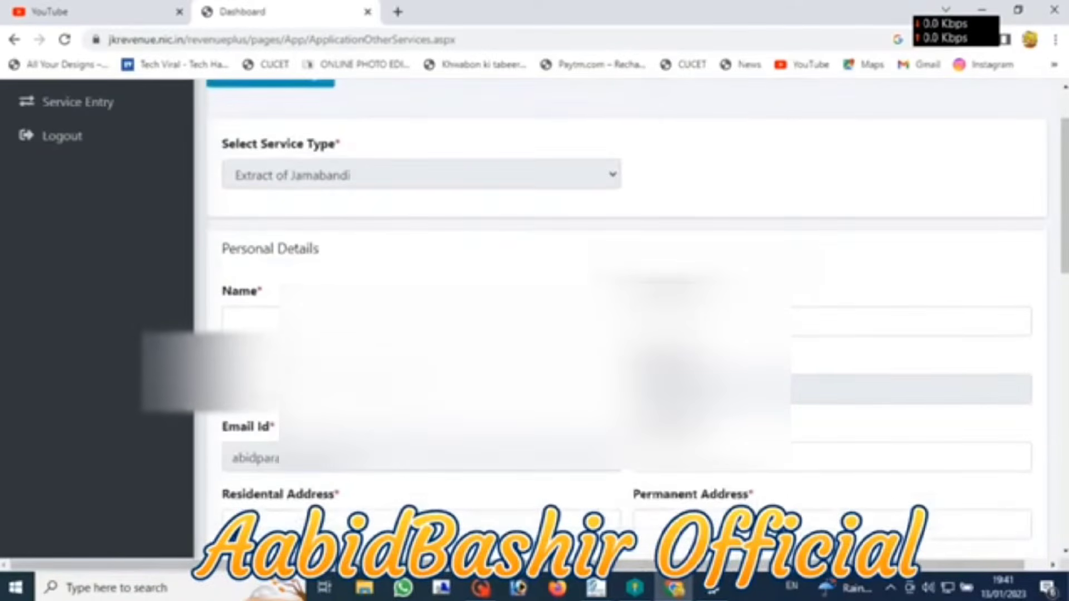
scroll(628, 334, "down", 1)
scroll(628, 334, "down", 1)
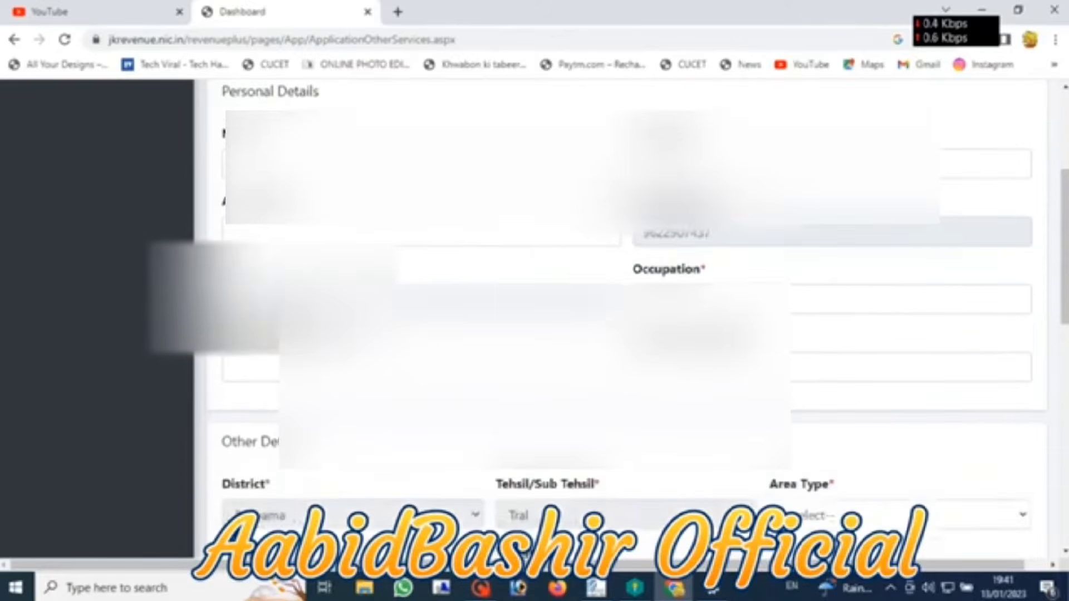
scroll(628, 334, "down", 2)
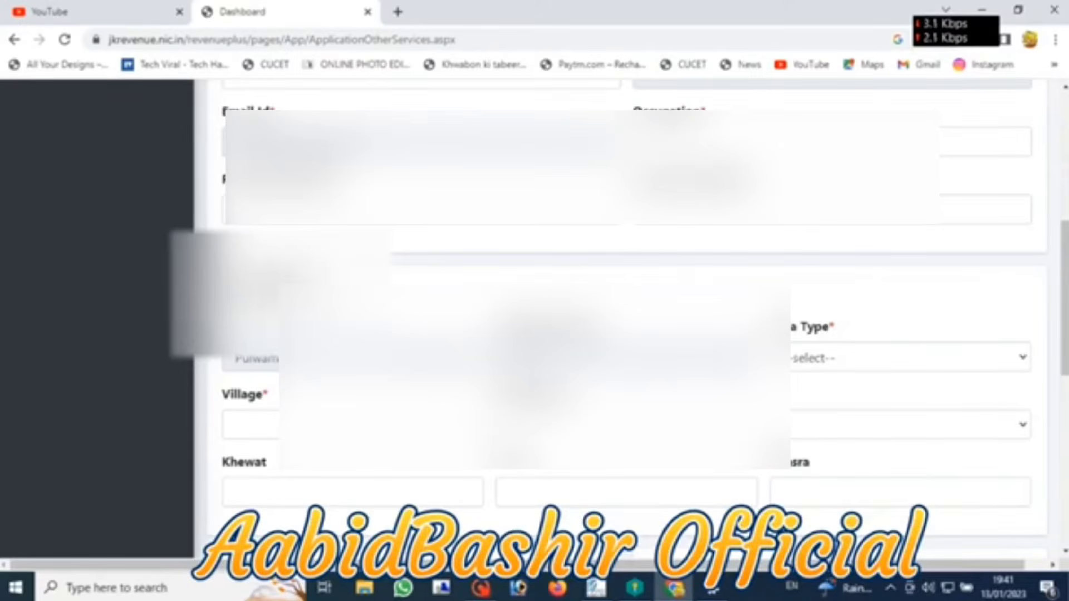
scroll(628, 334, "down", 1)
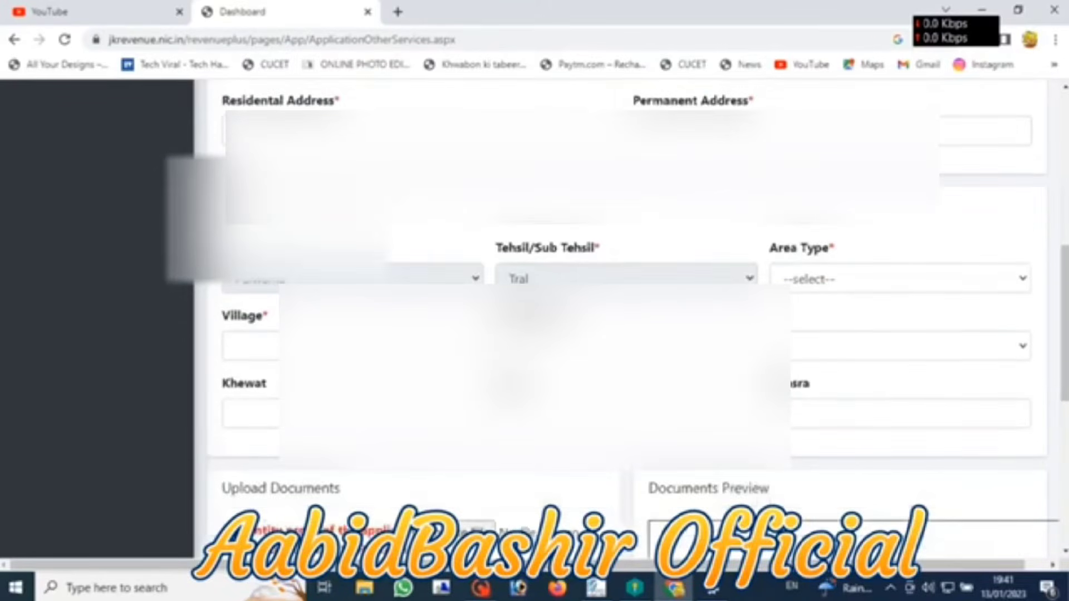
scroll(628, 334, "down", 2)
scroll(628, 334, "up", 2)
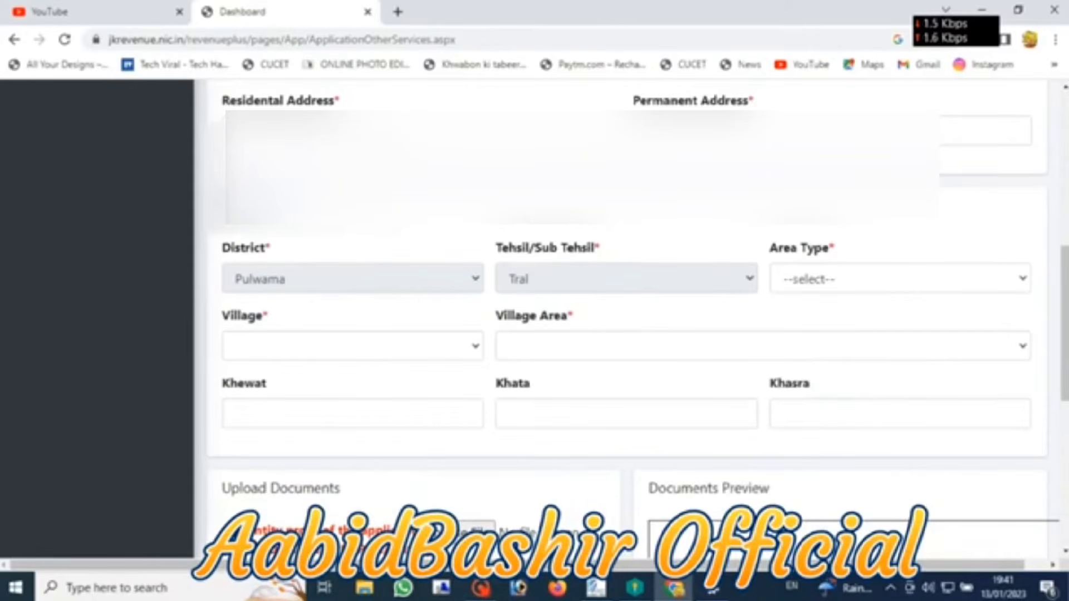
scroll(628, 334, "down", 1)
Set the Area Type to Rural.
left_click(352, 267)
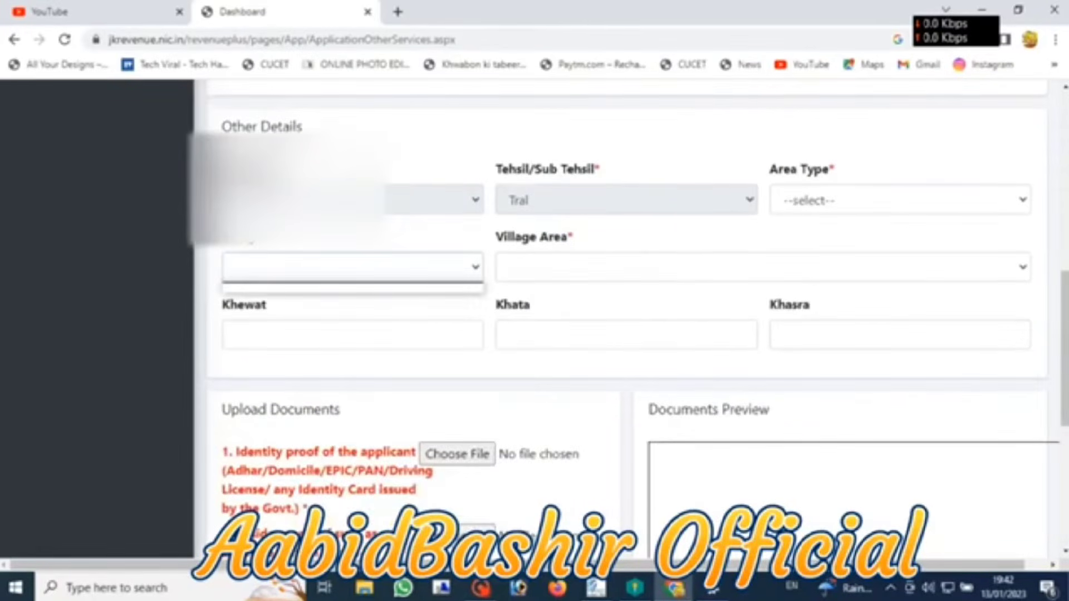
left_click(763, 267)
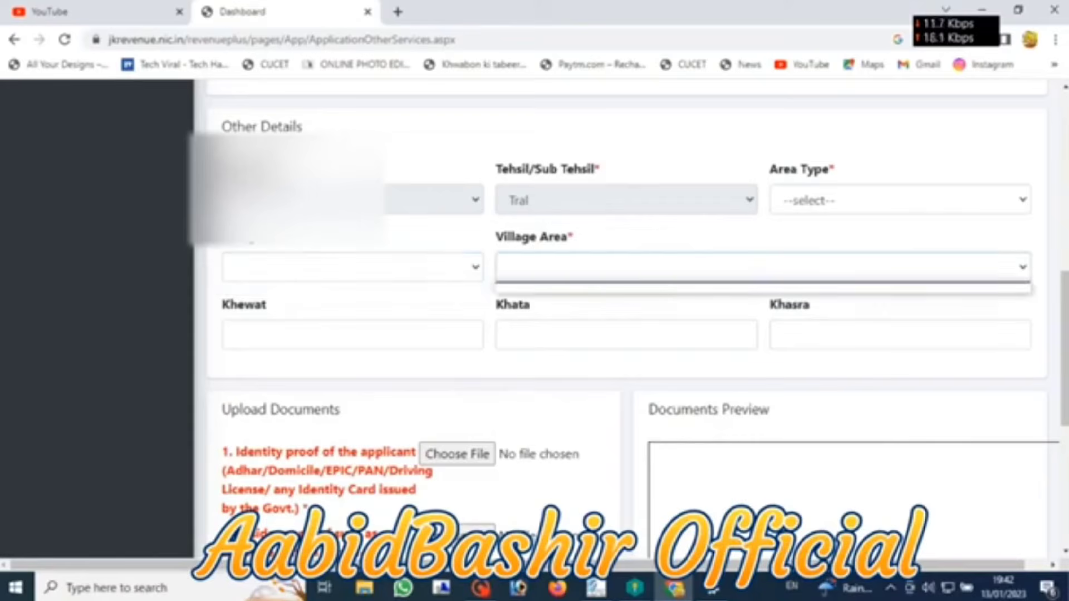
left_click(901, 200)
left_click(799, 259)
left_click(900, 201)
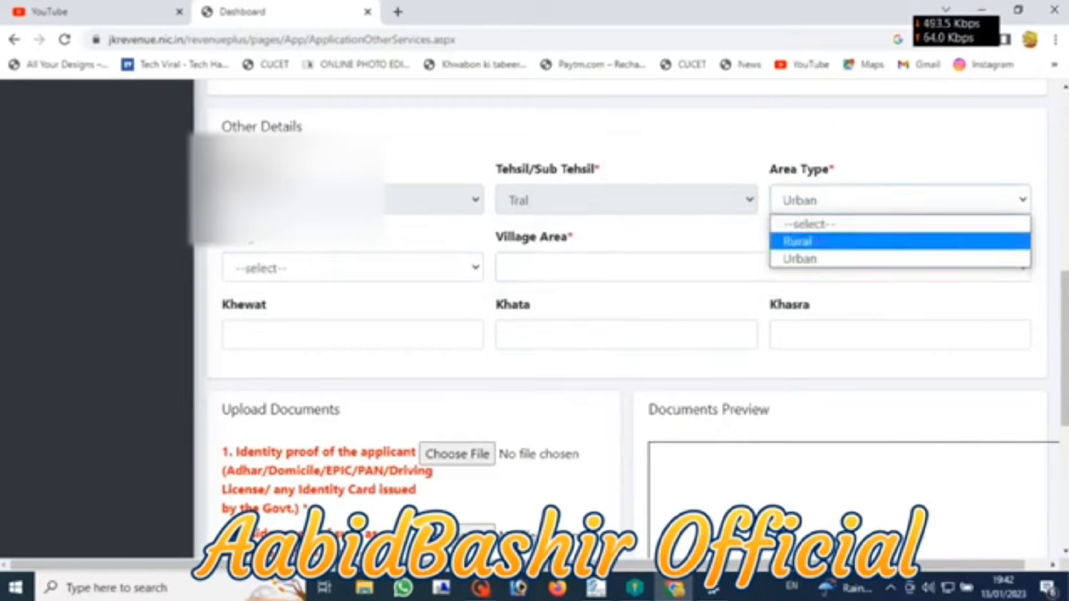
left_click(797, 241)
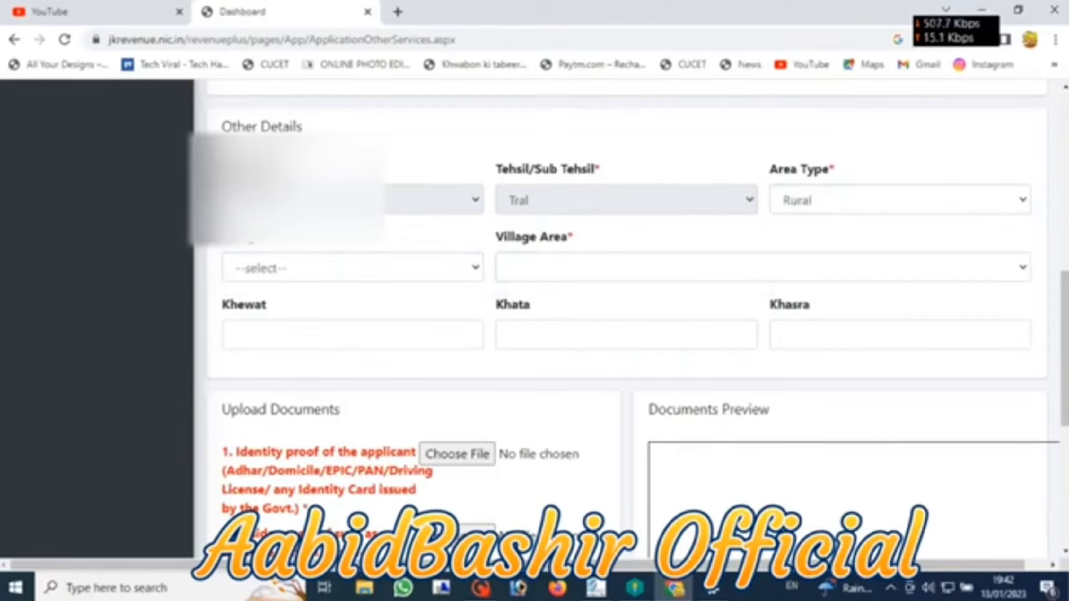
Choose Bathnoor as the village and review Village Area options without selecting one.
left_click(353, 267)
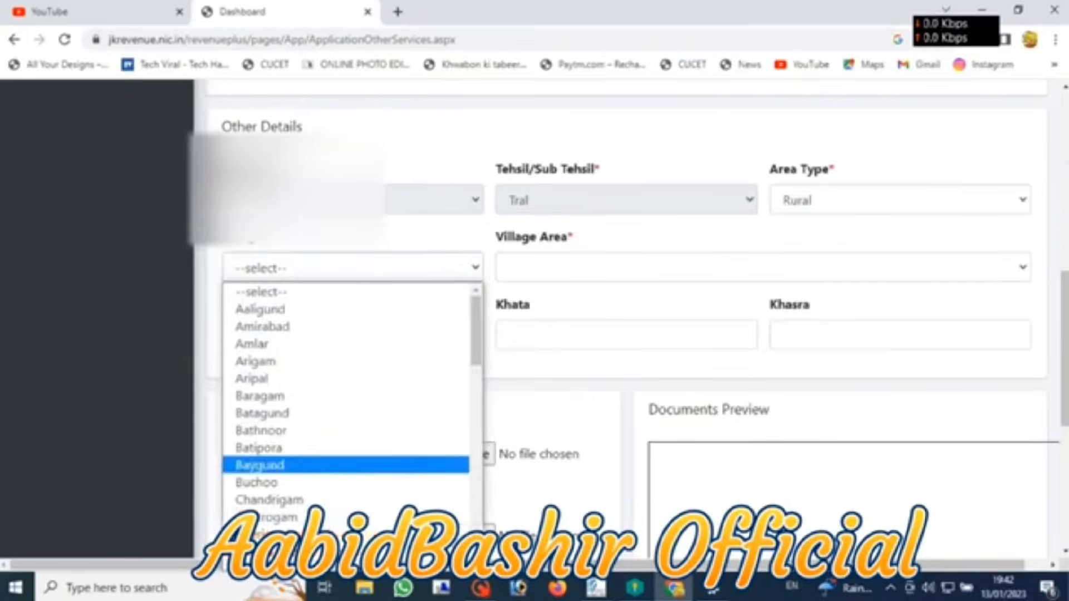
left_click(345, 433)
left_click(762, 267)
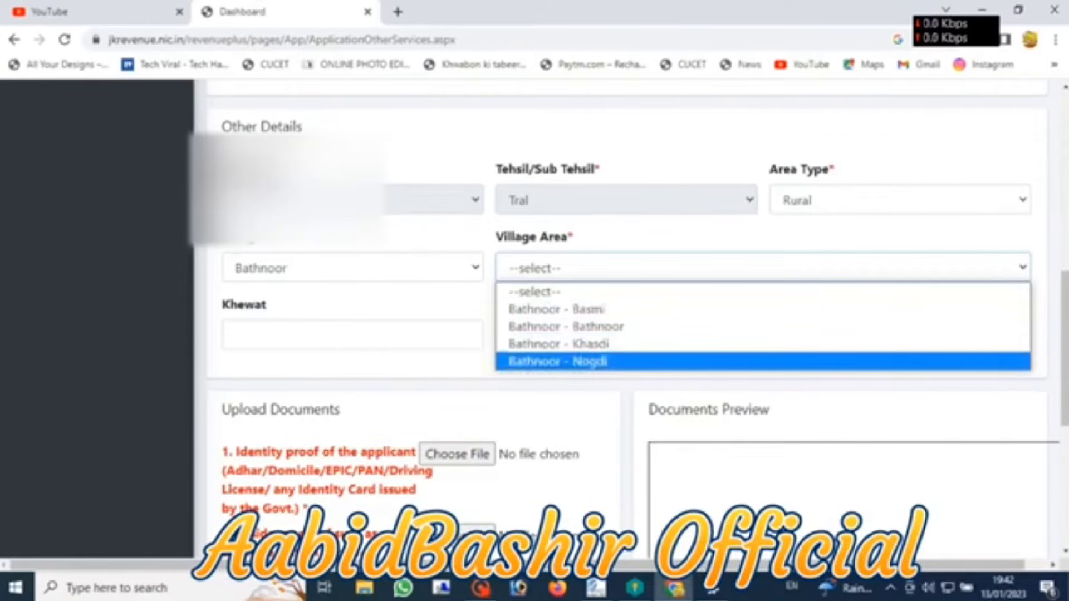
key("Escape")
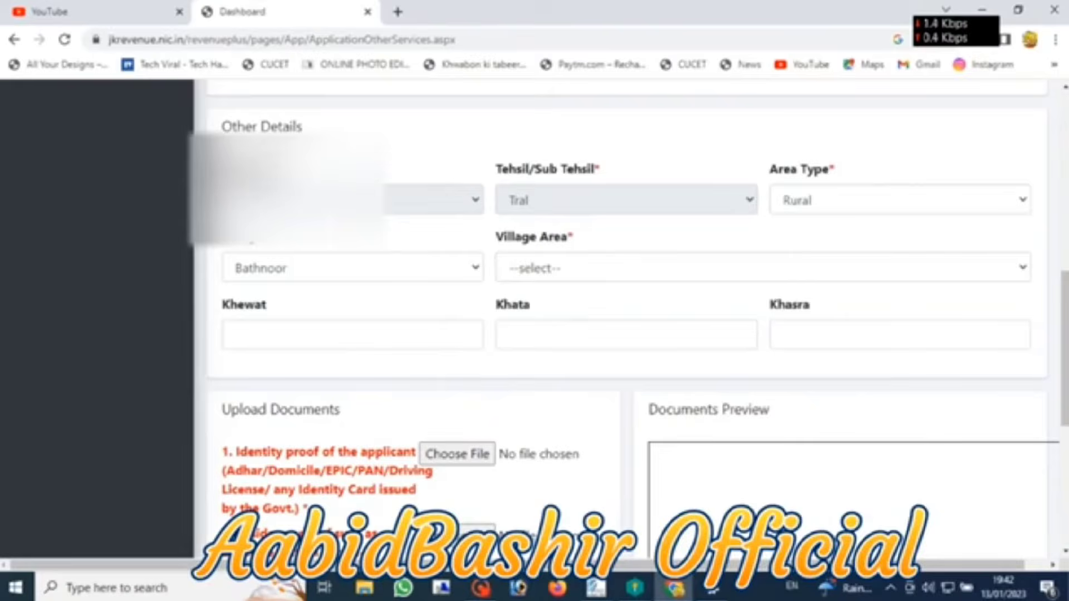
left_click(629, 268)
left_click(629, 384)
scroll(628, 317, "down", 2)
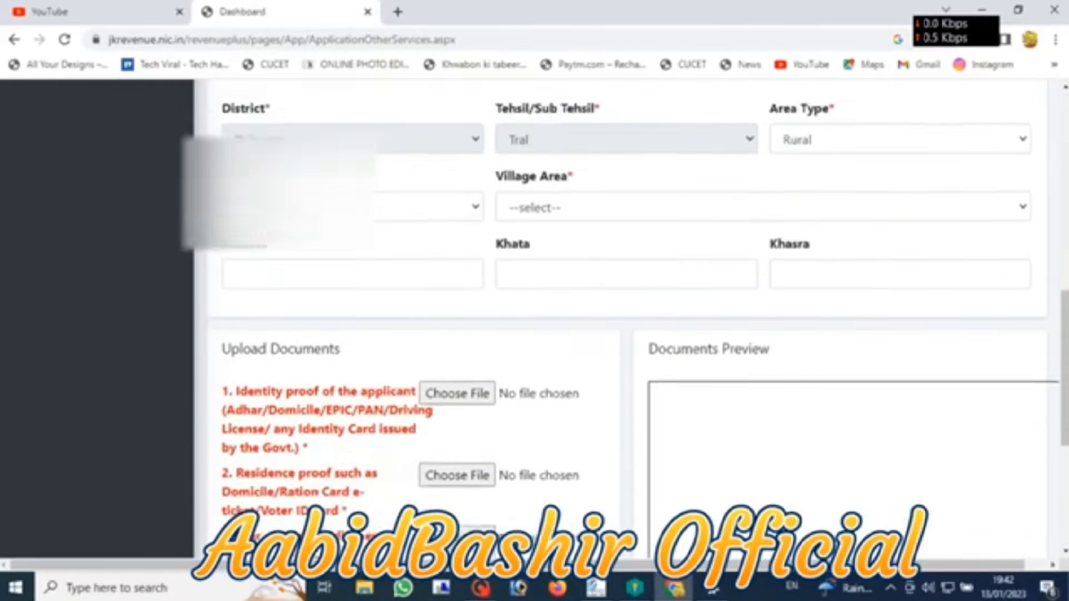
scroll(628, 317, "down", 1)
scroll(628, 317, "up", 2)
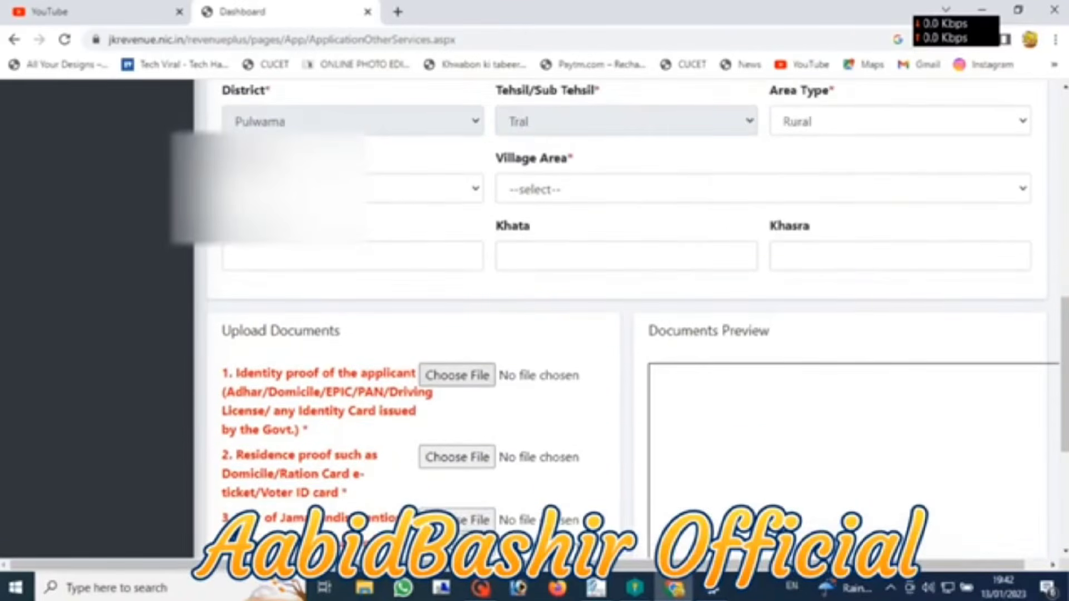
scroll(628, 317, "down", 4)
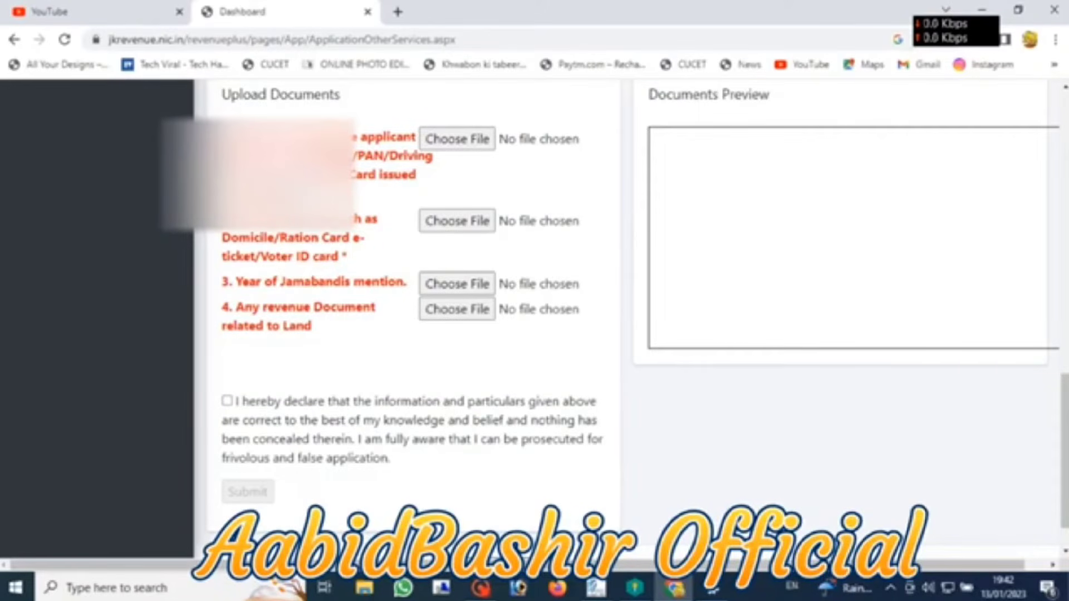
scroll(629, 318, "up", 5)
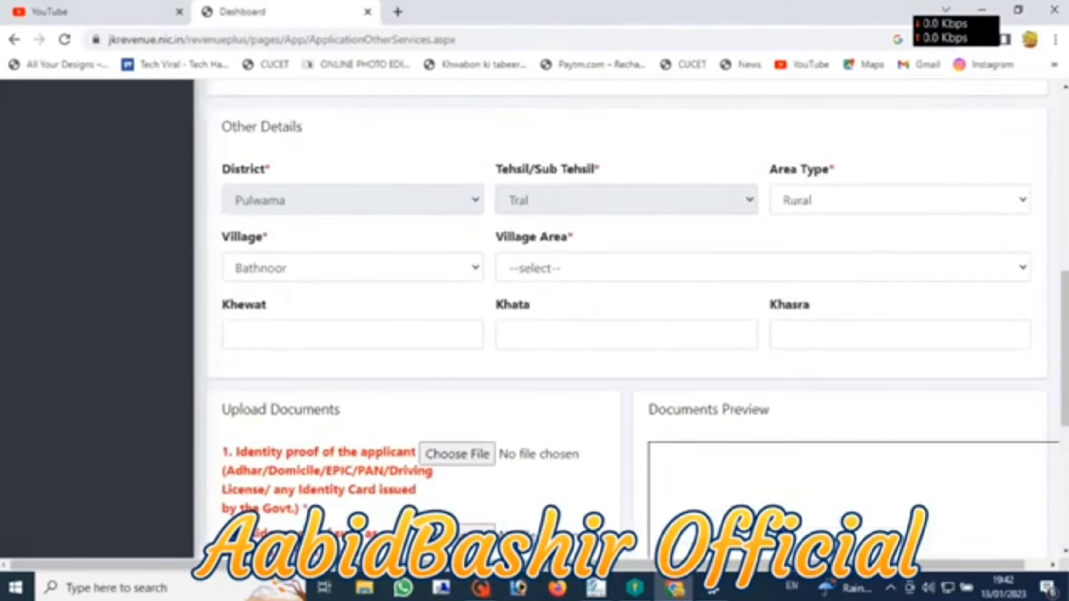
scroll(629, 317, "down", 4)
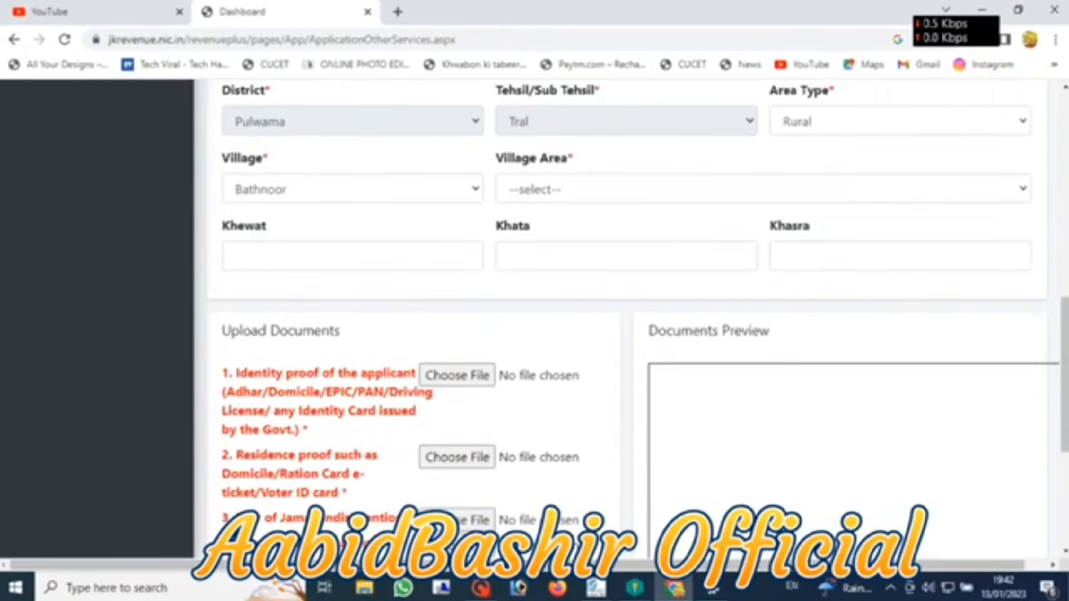
scroll(629, 317, "down", 1)
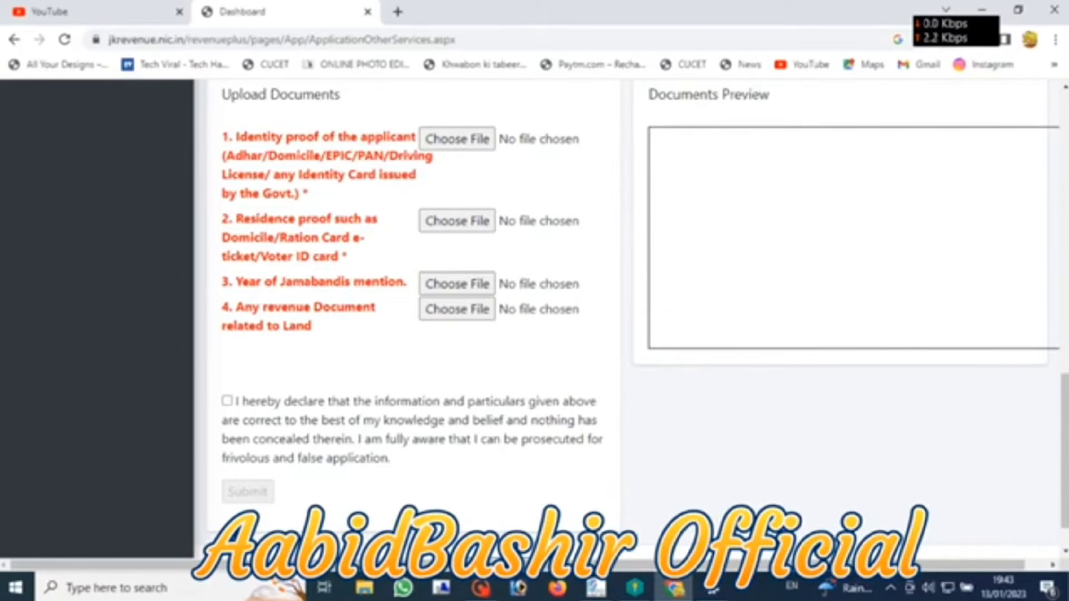
scroll(637, 316, "up", 3)
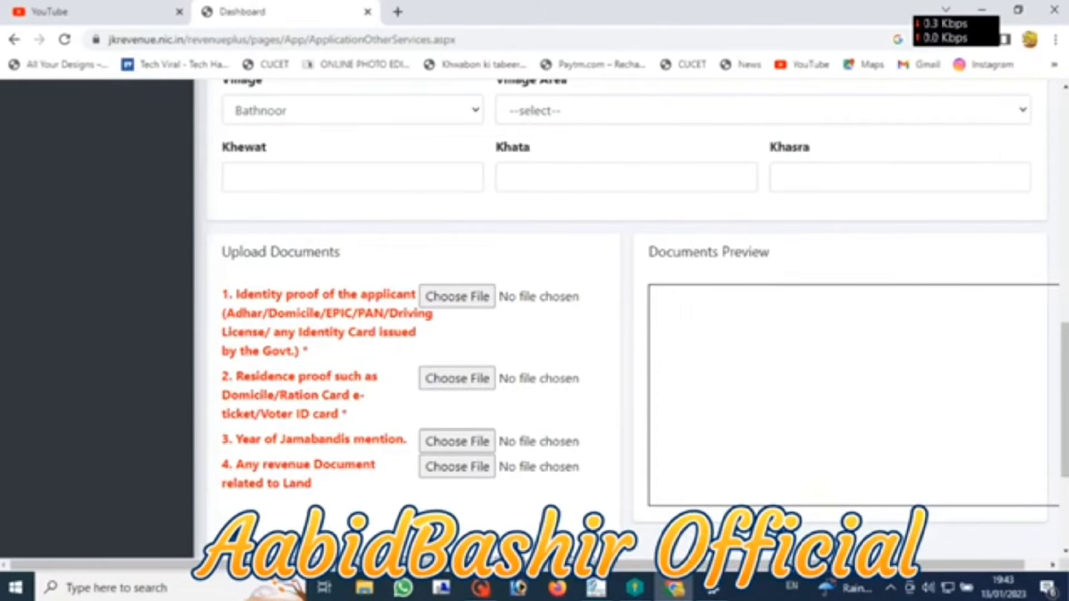
scroll(638, 315, "down", 3)
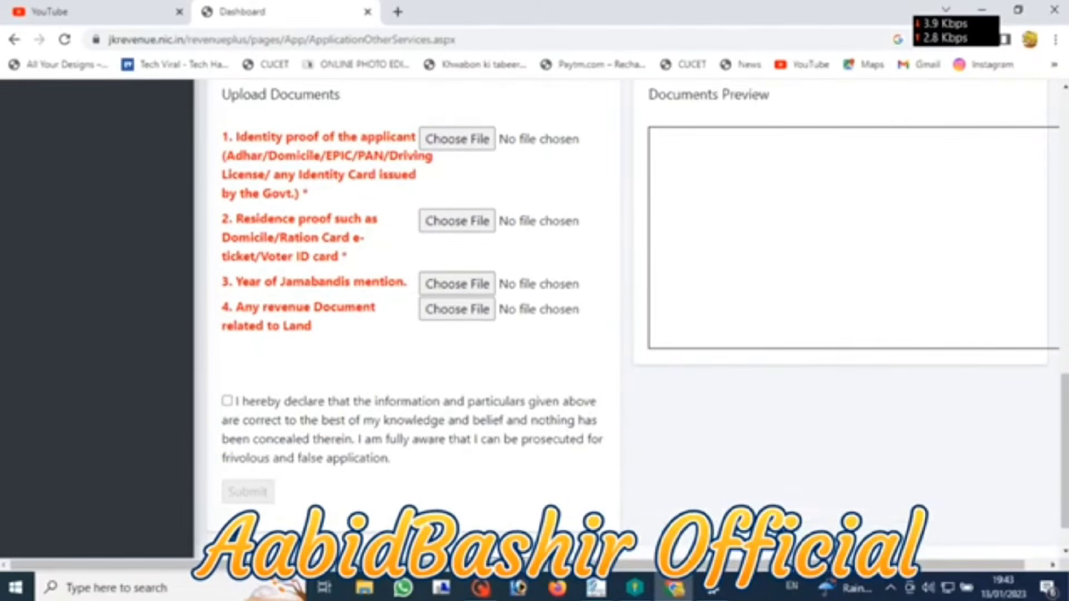
scroll(638, 320, "up", 4)
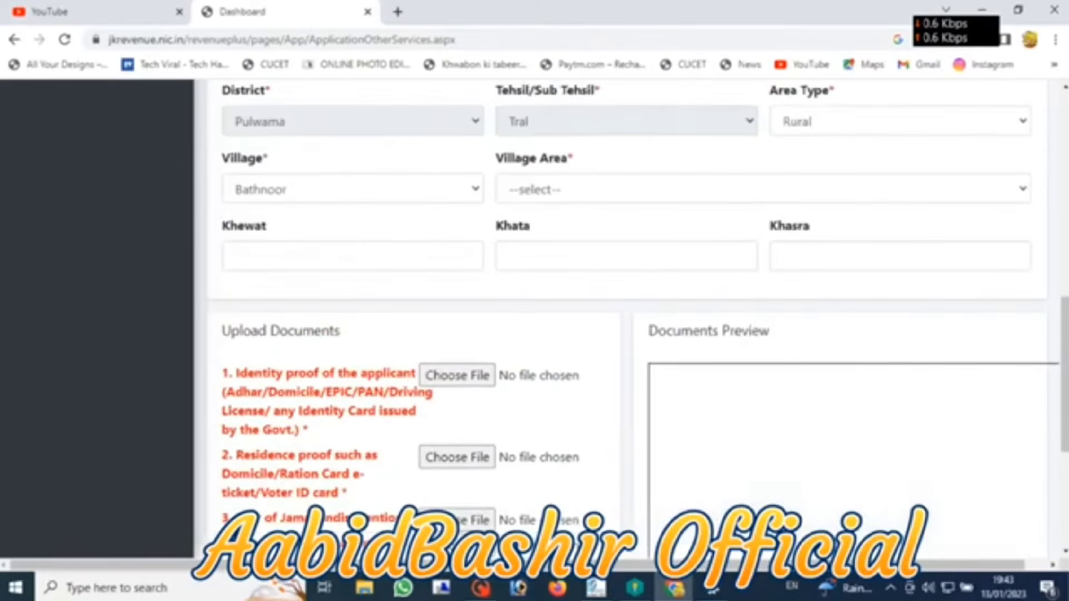
scroll(638, 320, "down", 4)
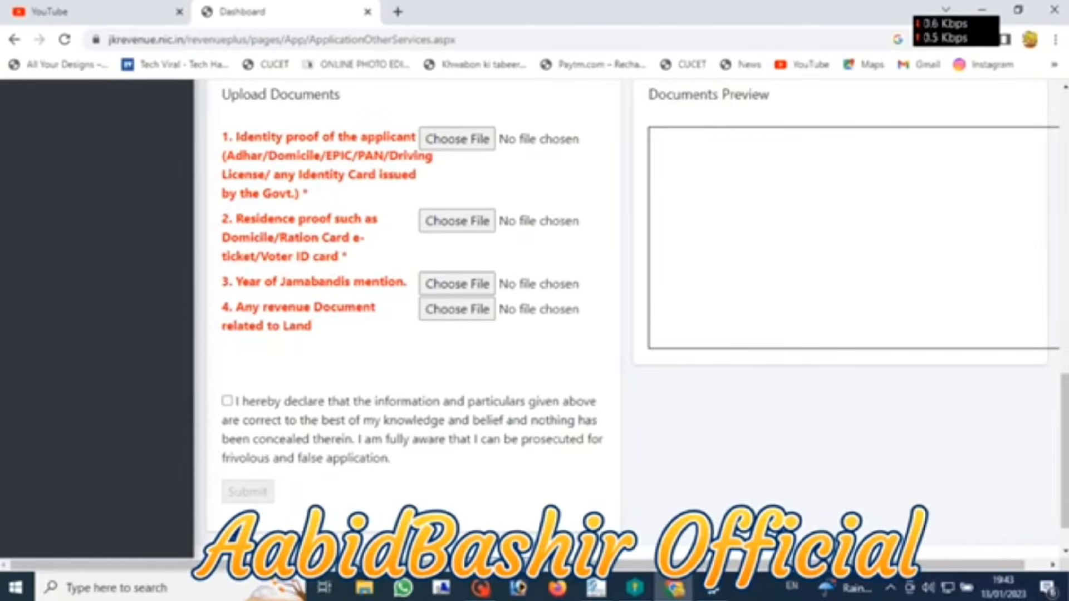
scroll(629, 317, "up", 3)
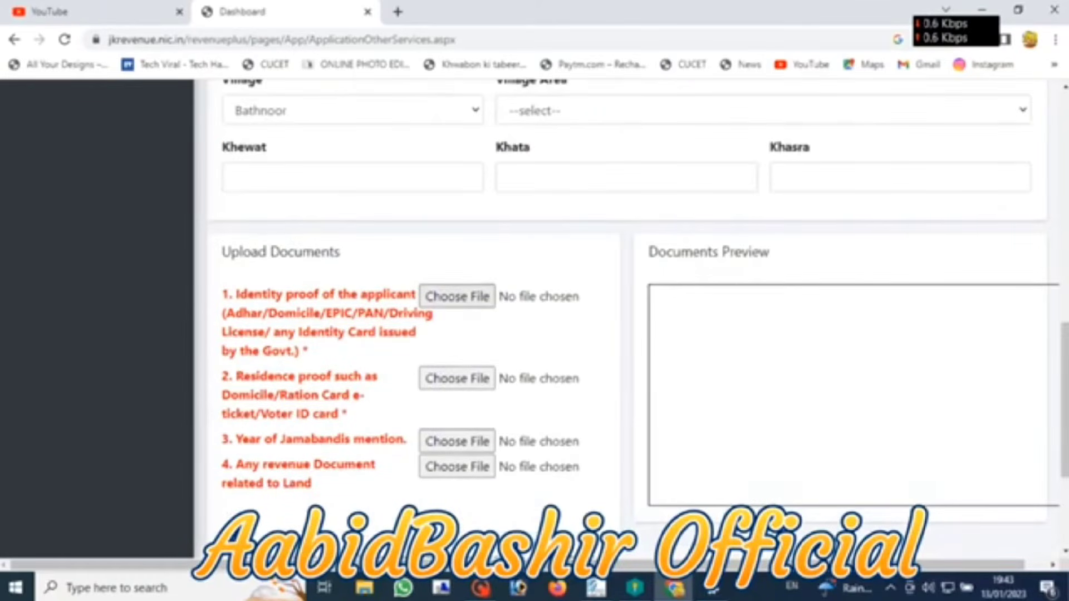
scroll(629, 317, "down", 2)
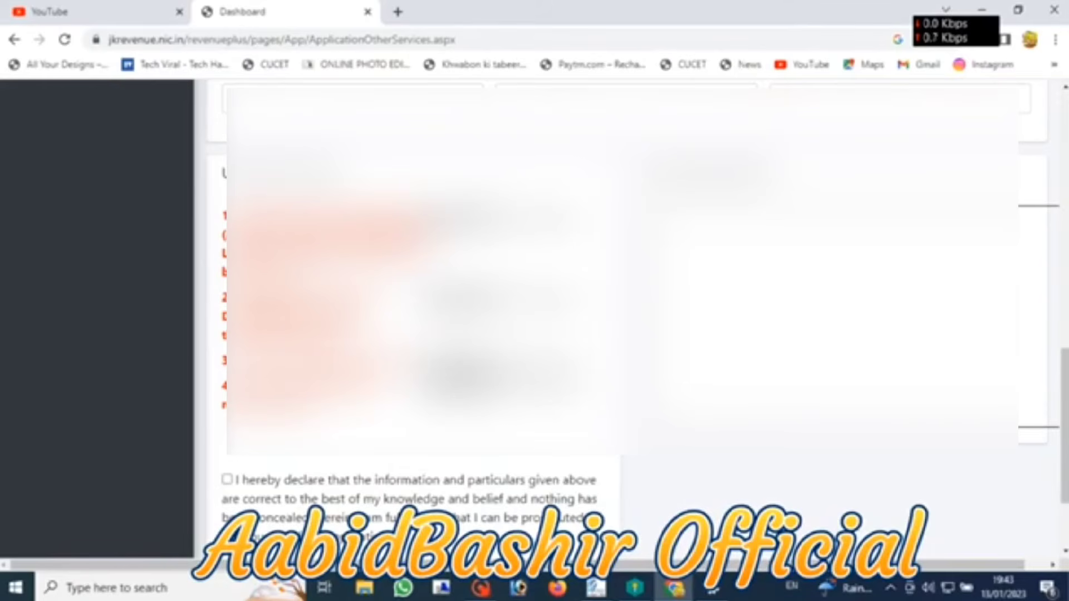
scroll(629, 317, "up", 5)
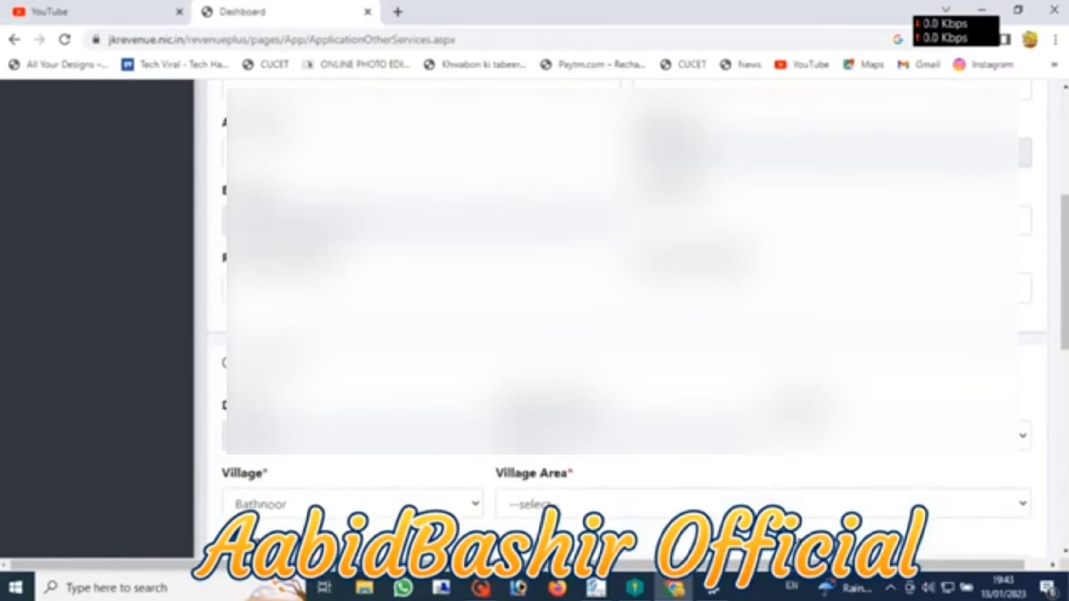
scroll(629, 317, "up", 3)
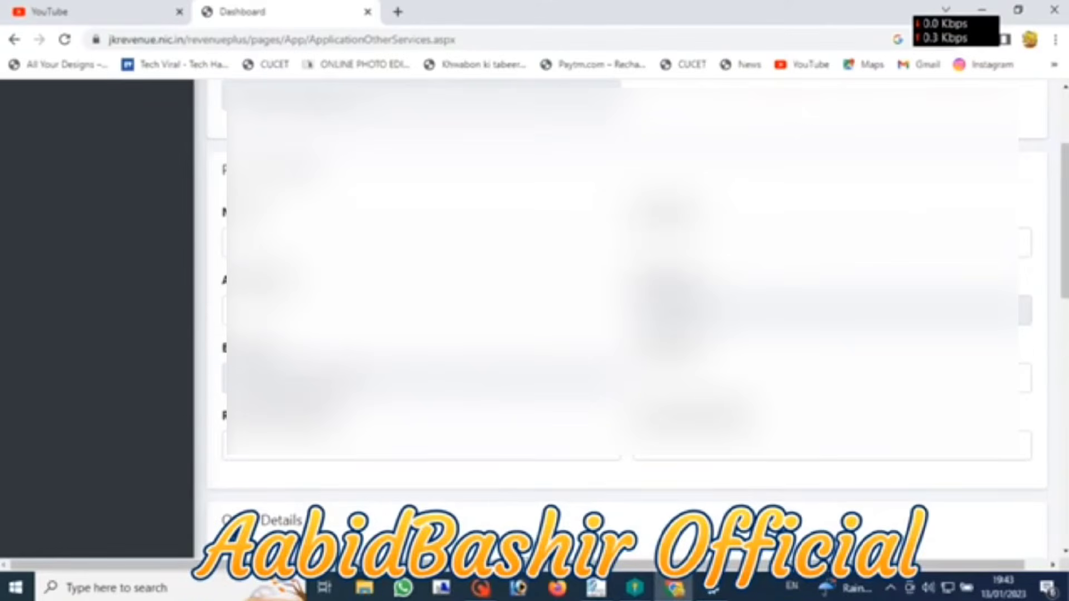
scroll(629, 317, "down", 5)
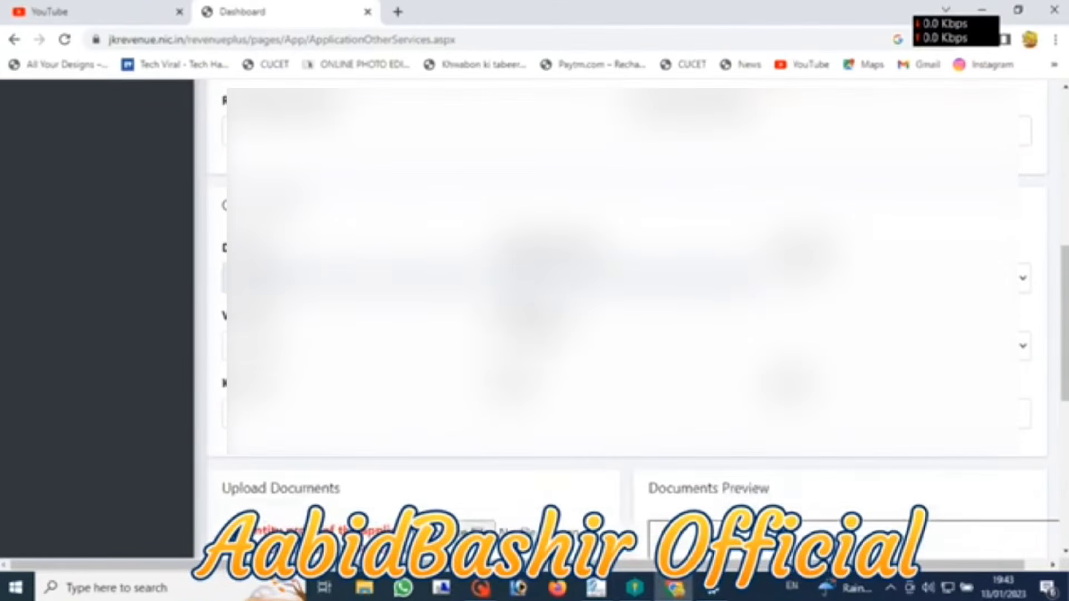
scroll(629, 317, "up", 1)
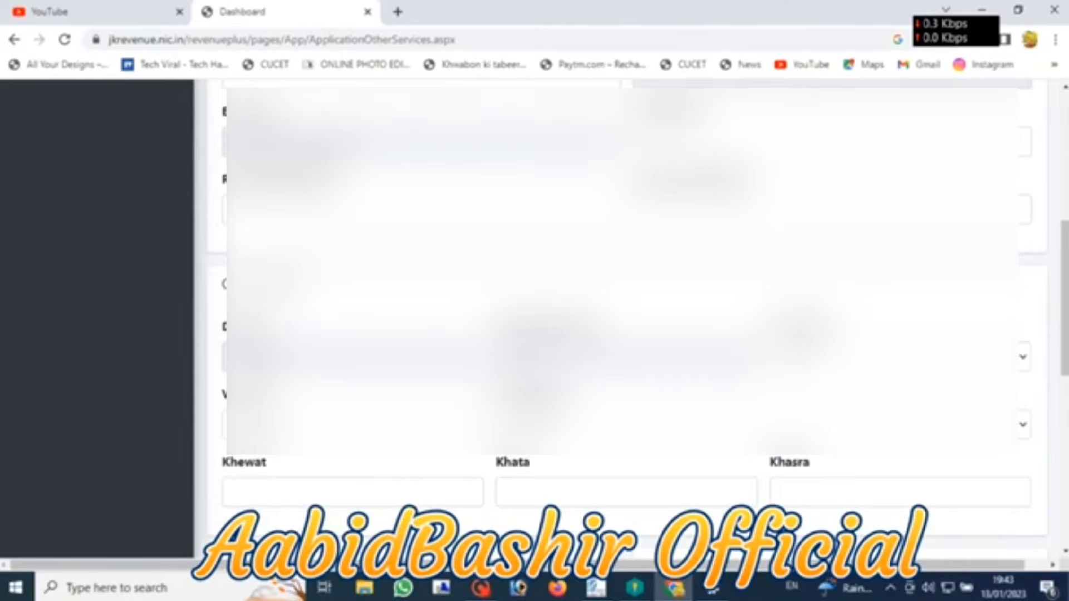
scroll(623, 479, "down", 3)
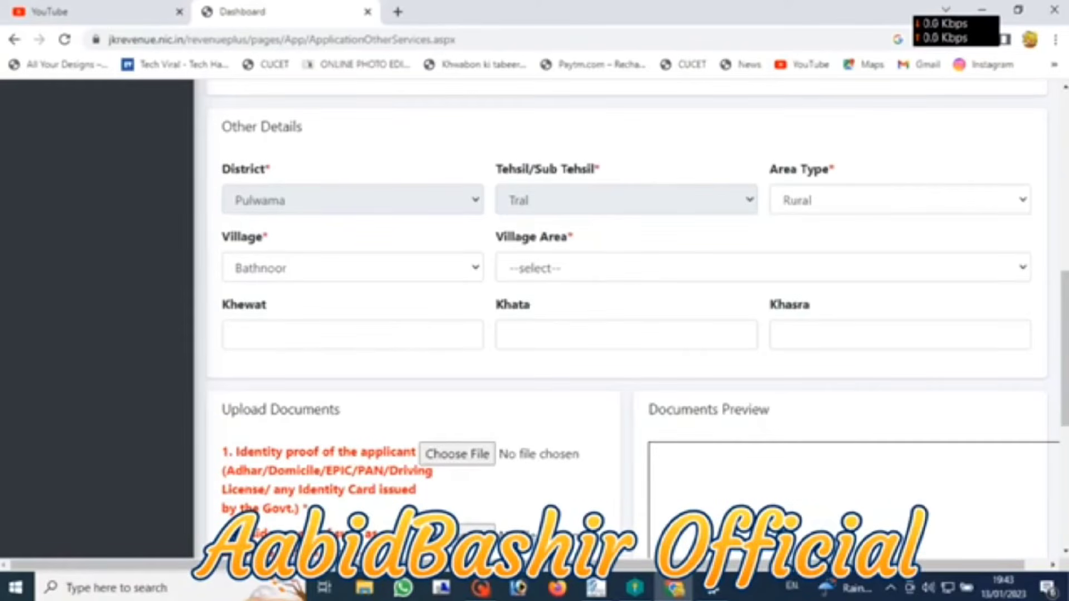
scroll(629, 317, "down", 6)
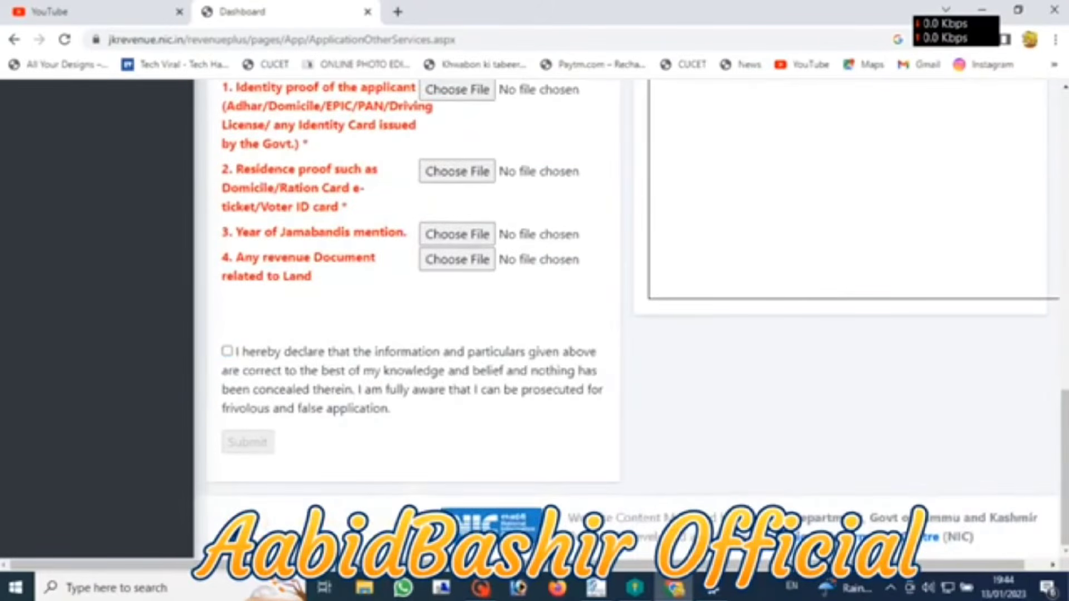
Tick the declaration checkbox to agree.
left_click(227, 351)
scroll(629, 317, "up", 1)
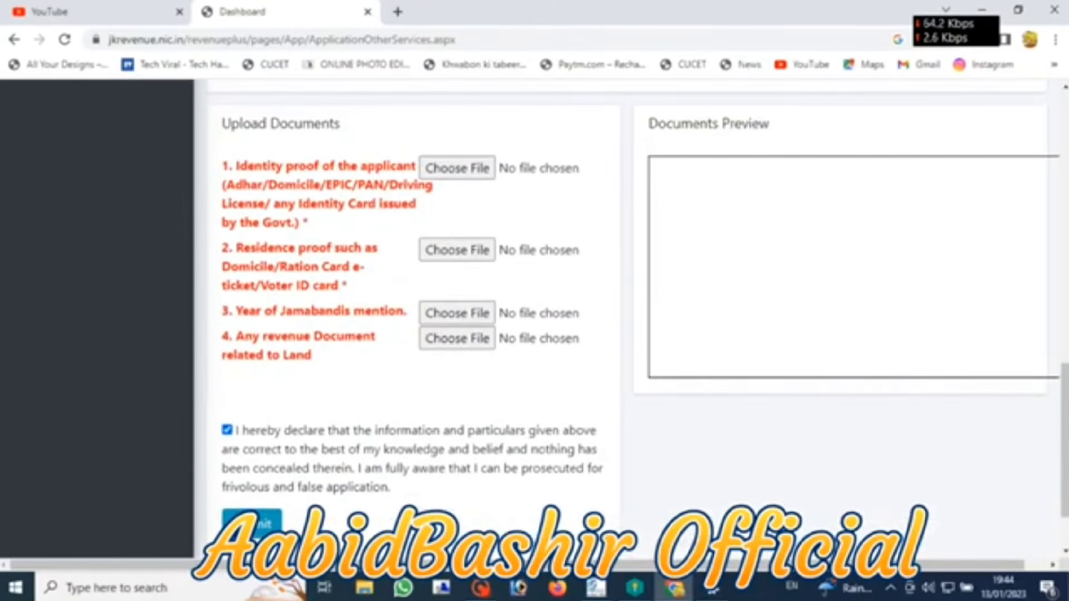
left_click(226, 430)
left_click(227, 430)
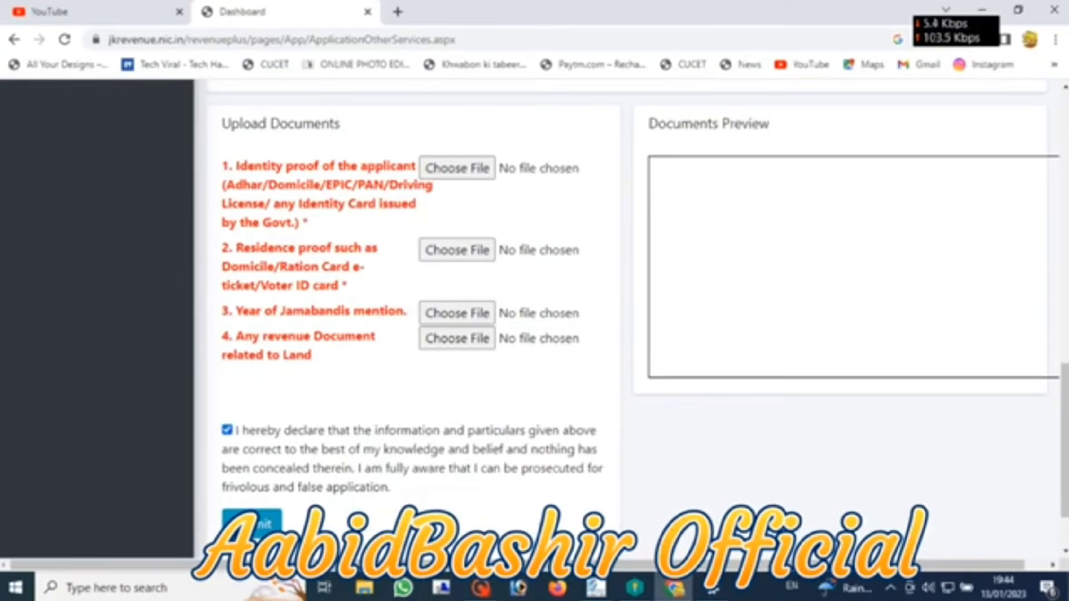
left_click(226, 429)
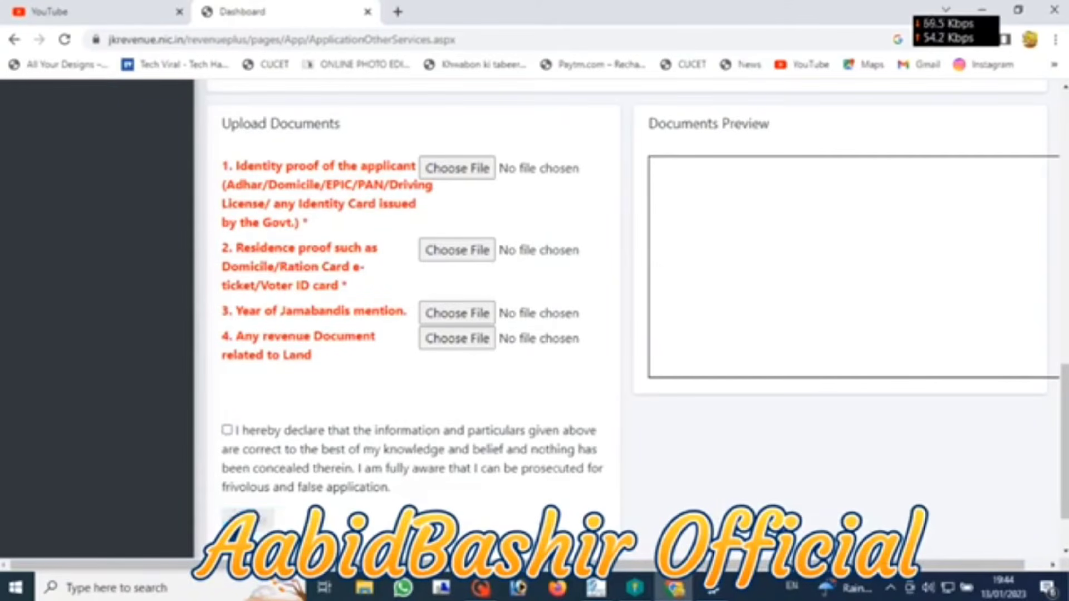
left_click(227, 430)
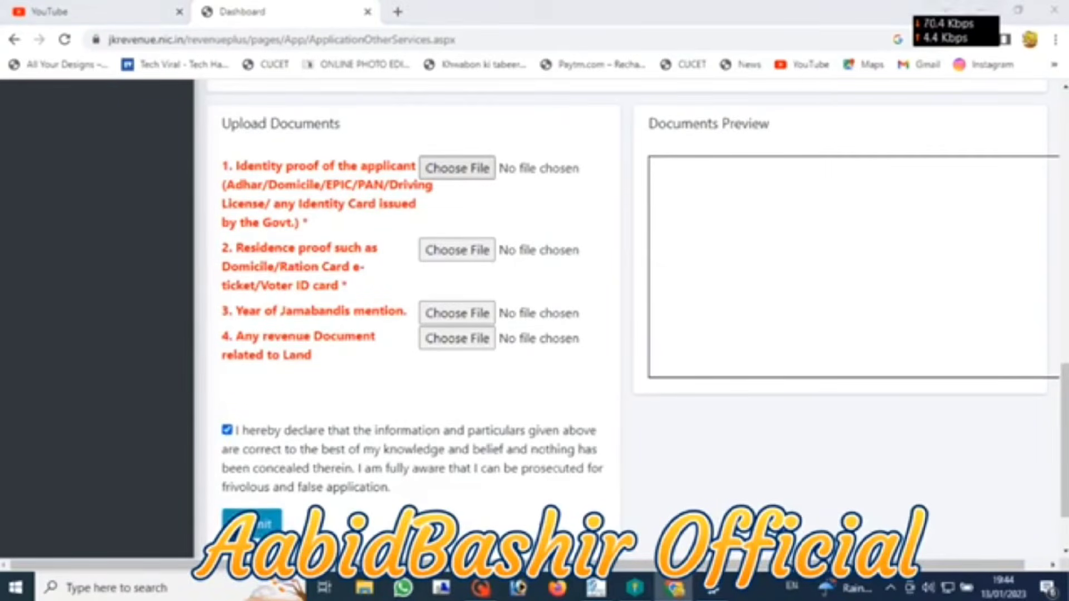
Attach dadi psbk.pdf as the identity proof.
left_click(457, 168)
left_click(247, 192)
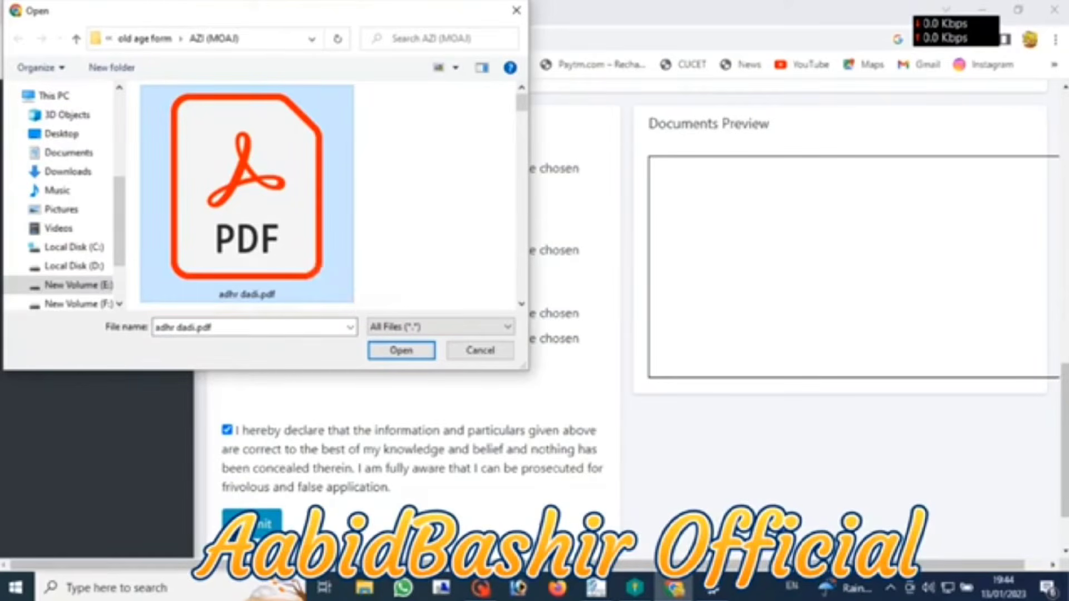
scroll(261, 261, "down", 3)
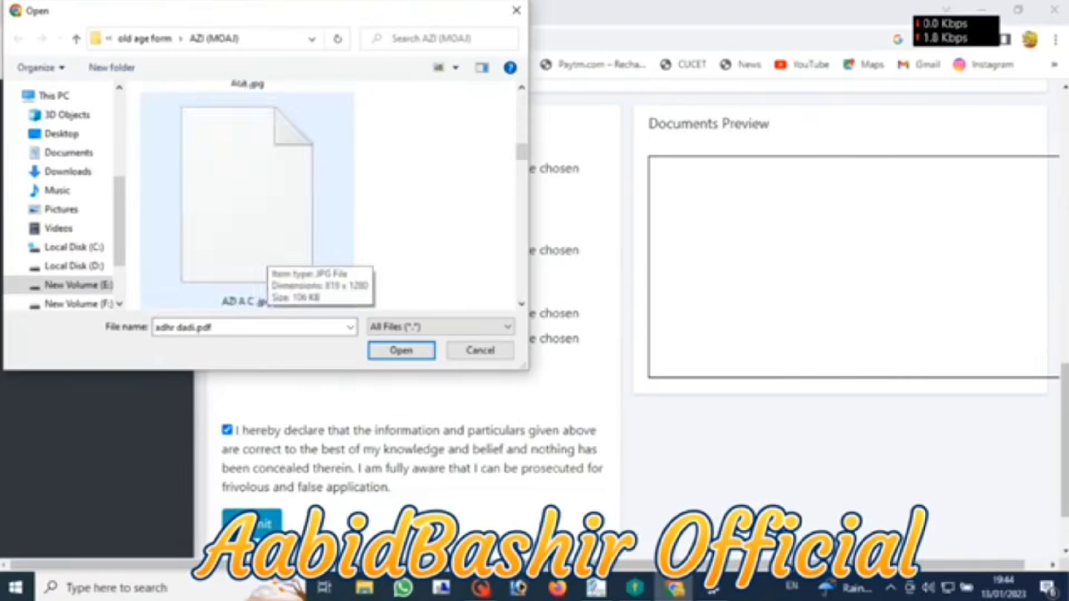
scroll(261, 262, "down", 4)
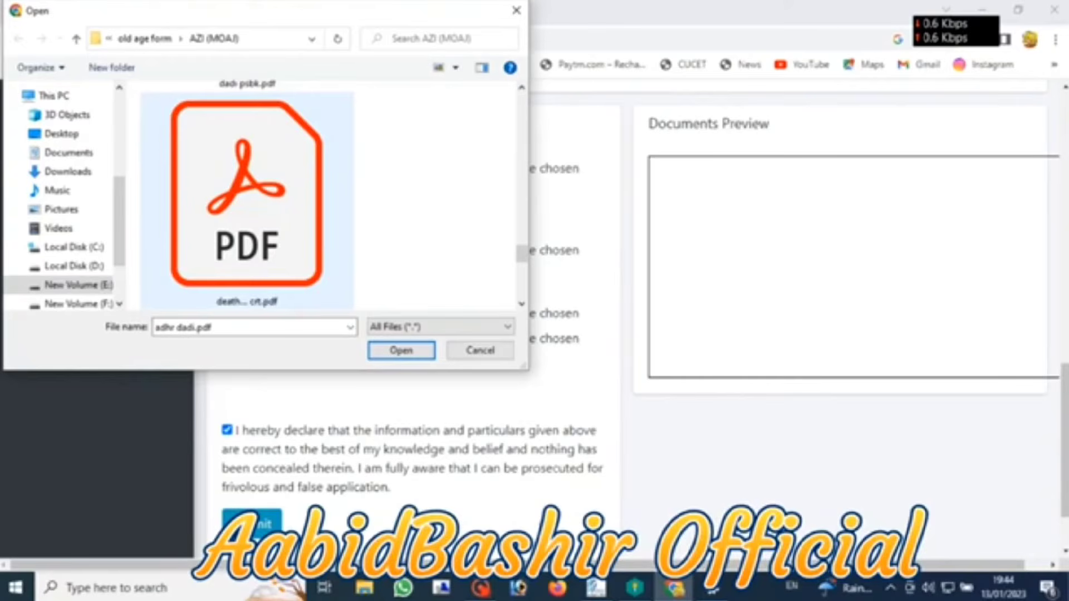
scroll(262, 251, "up", 1)
left_click(262, 250)
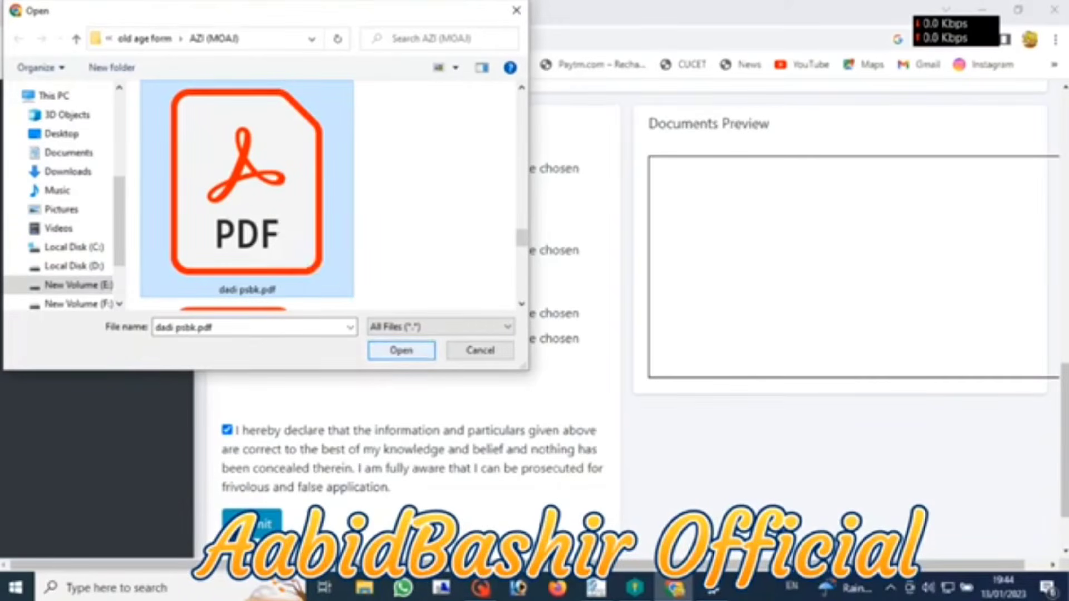
left_click(401, 350)
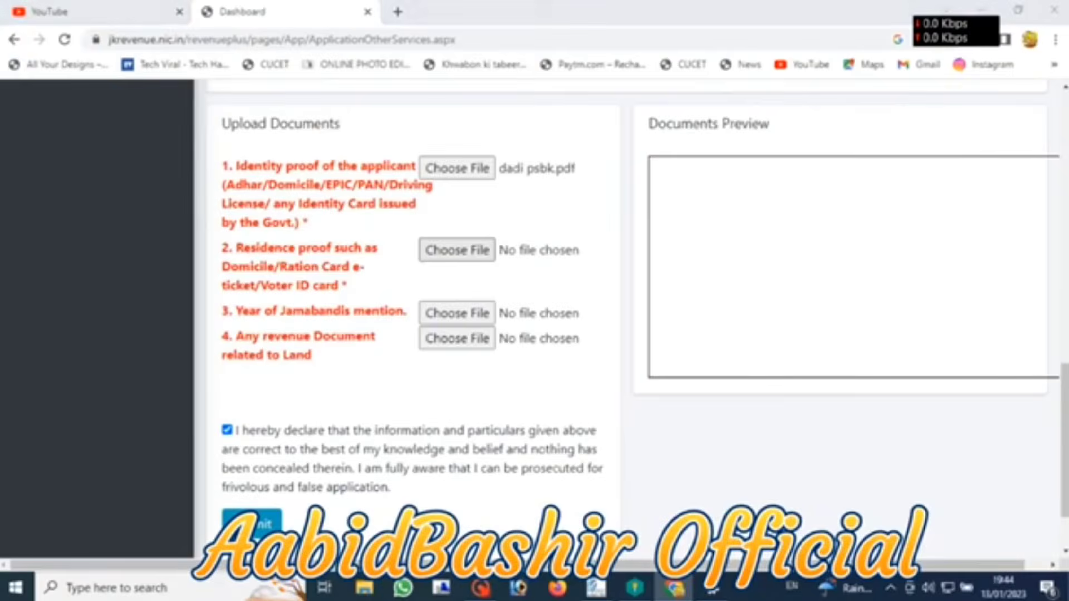
Attach adhr dadi.pdf as the residence proof.
left_click(456, 250)
left_click(247, 189)
key("Return")
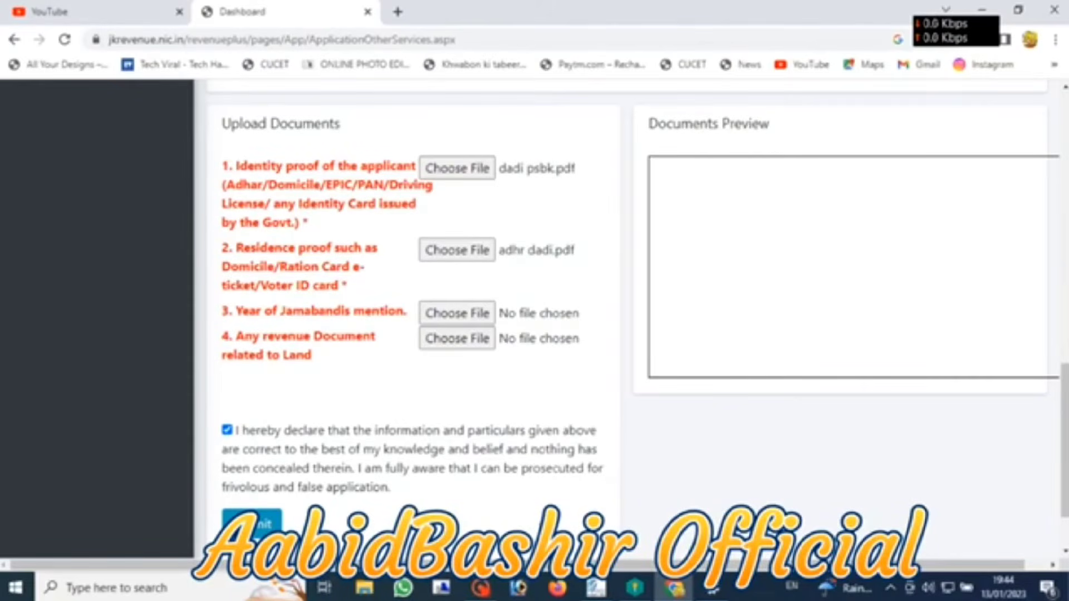
scroll(629, 317, "down", 1)
scroll(629, 317, "up", 2)
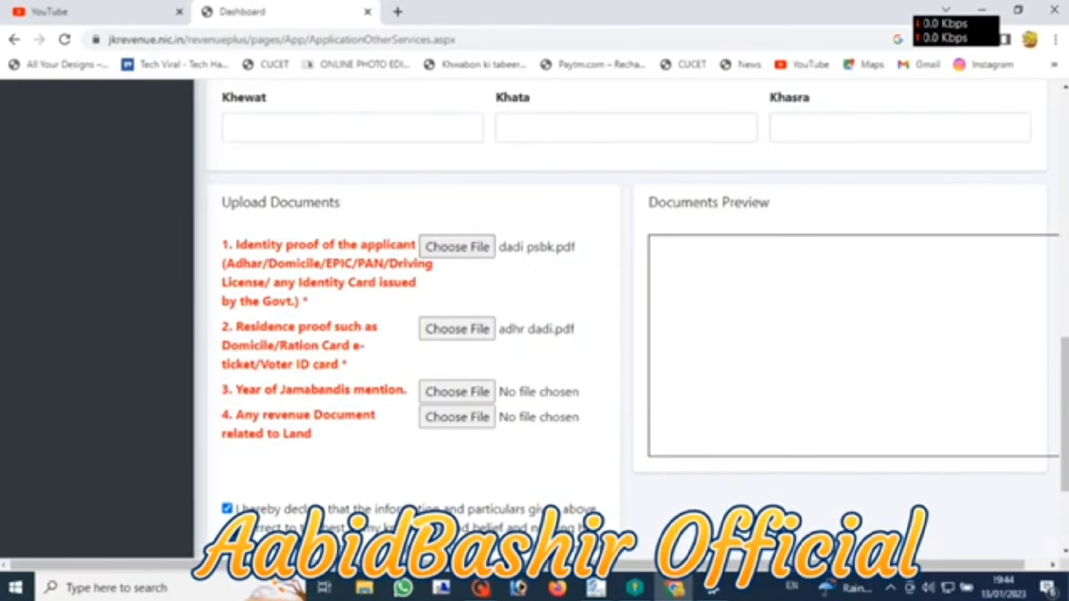
Attempt submission and review the Invalid Selection and Khewat/Khata/Khasra Required errors.
scroll(457, 320, "down", 1)
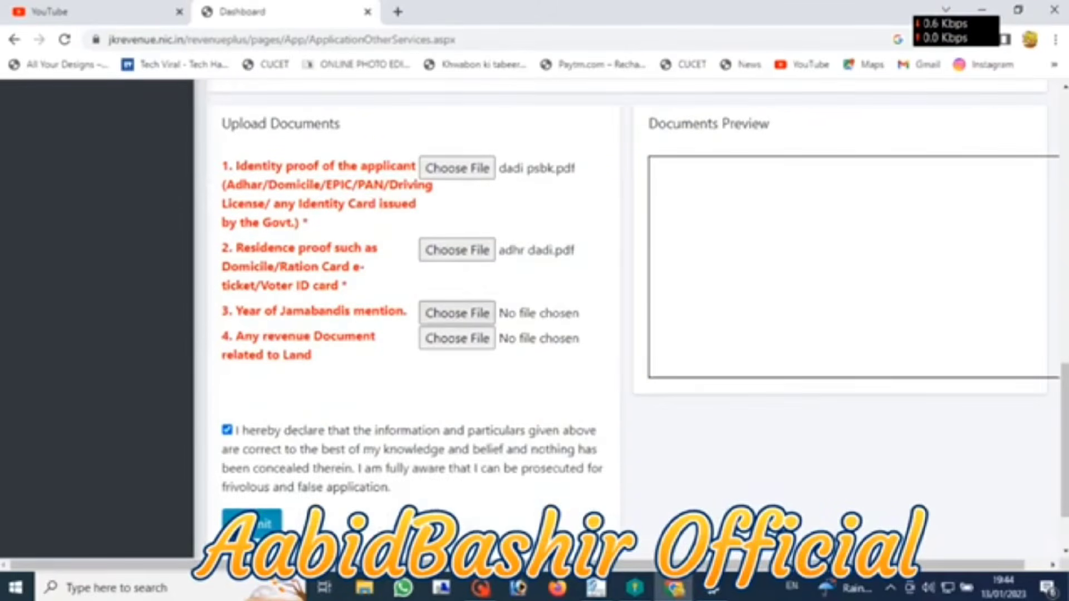
scroll(251, 439, "down", 1)
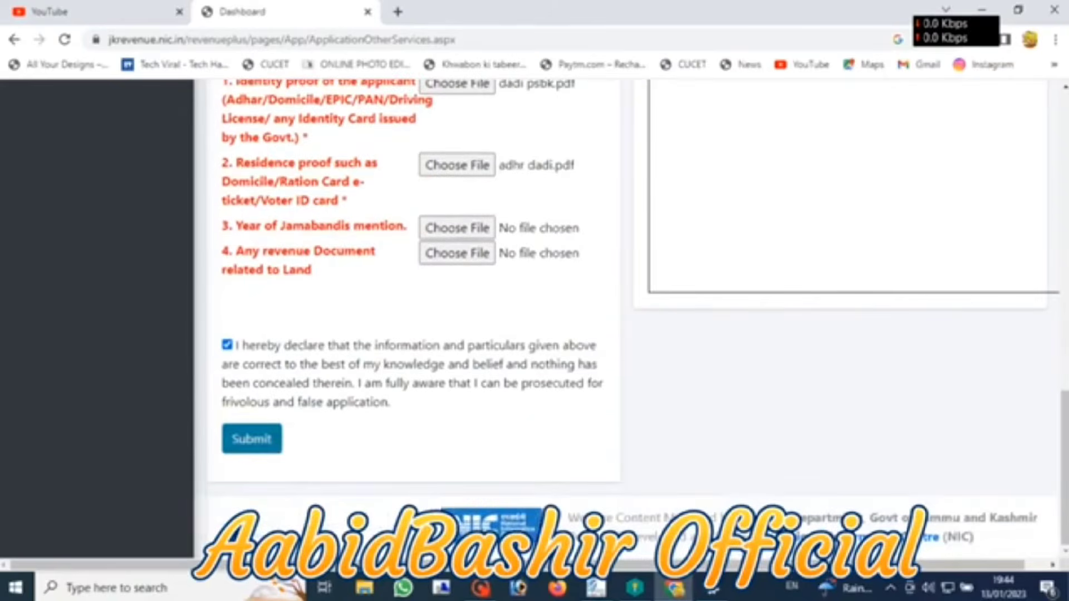
left_click(251, 438)
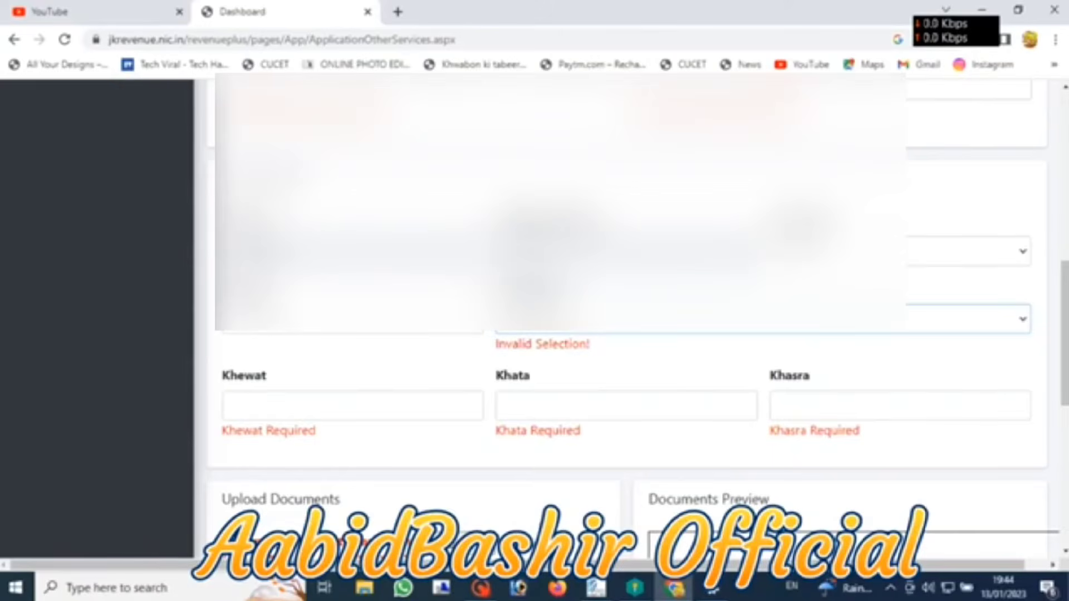
scroll(626, 390, "up", 2)
scroll(626, 317, "up", 2)
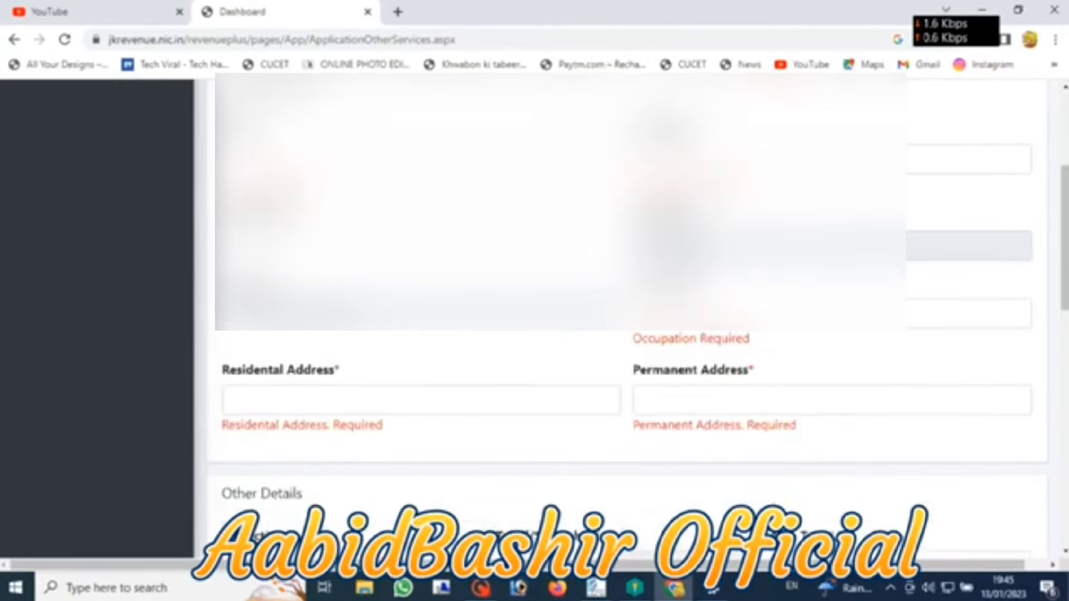
scroll(626, 317, "down", 4)
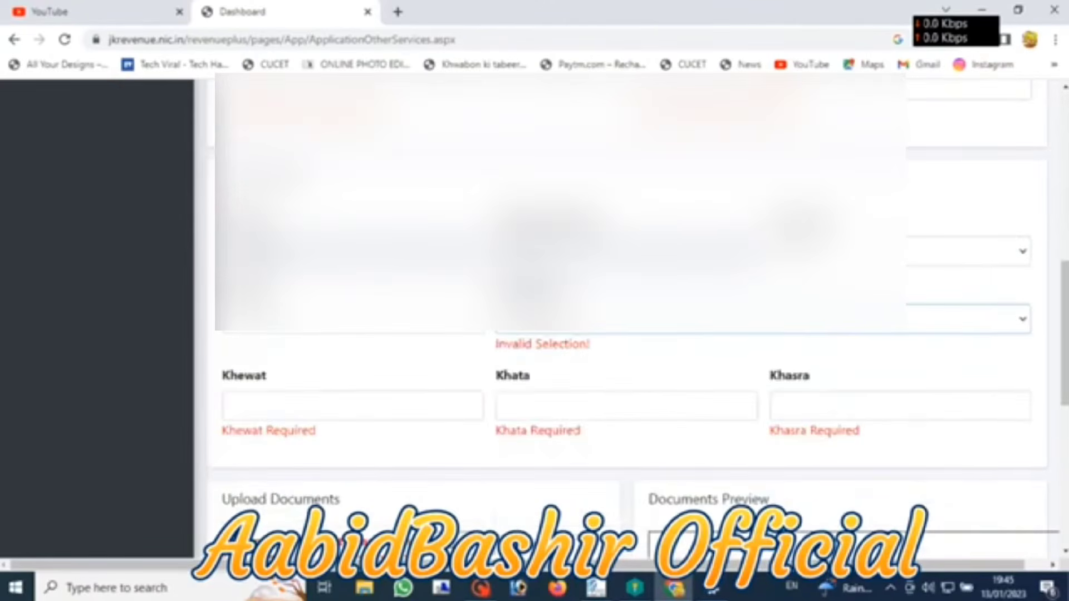
scroll(626, 317, "down", 3)
scroll(626, 317, "up", 1)
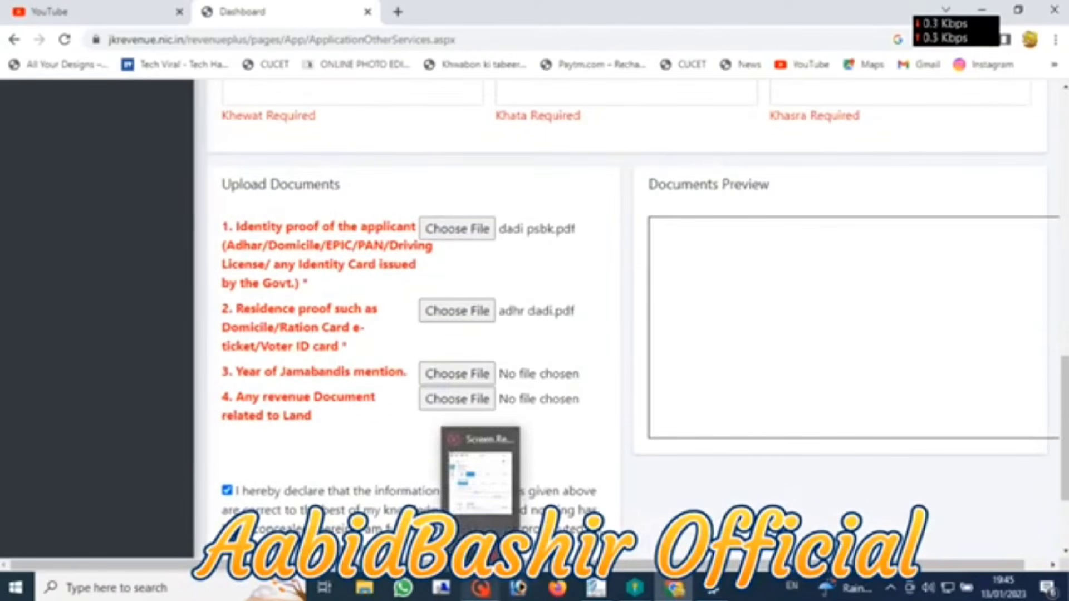
Fill in the flagged land record fields and return to the Submit button.
left_click(479, 587)
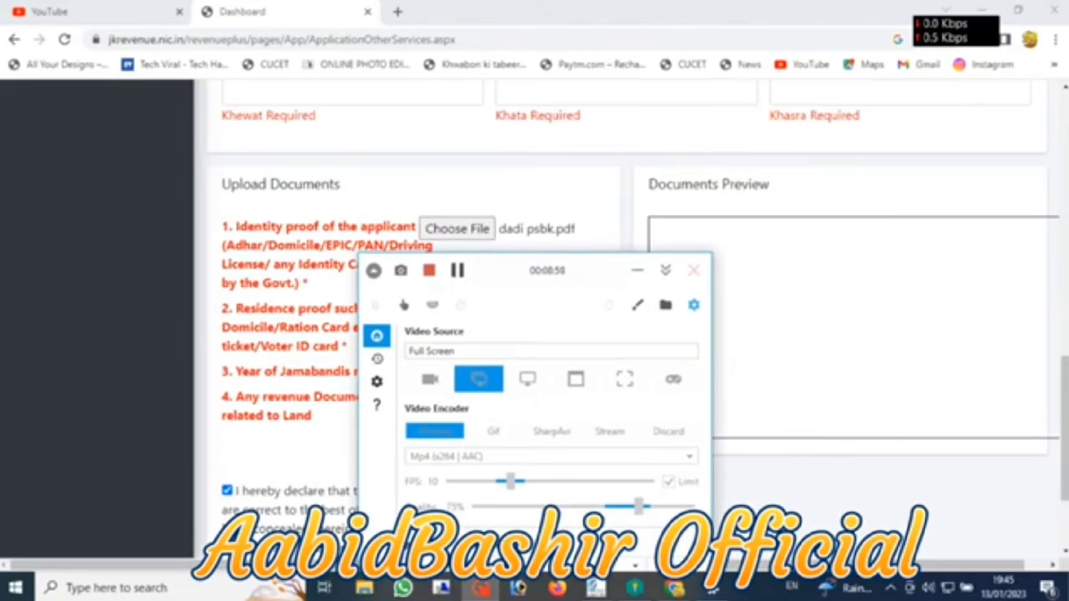
scroll(835, 362, "down", 2)
left_click(637, 270)
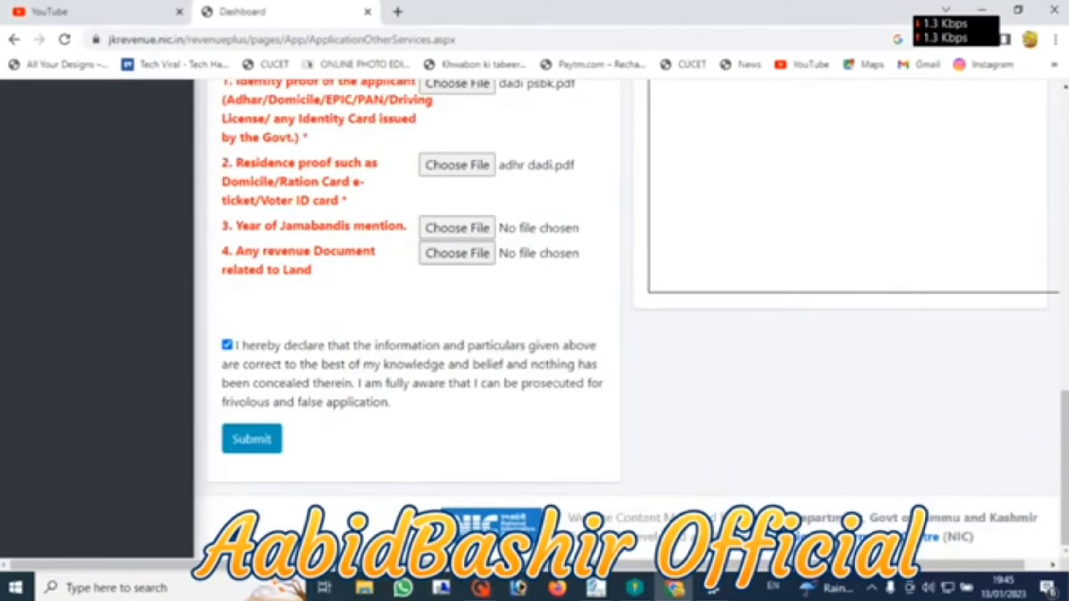
scroll(638, 307, "up", 3)
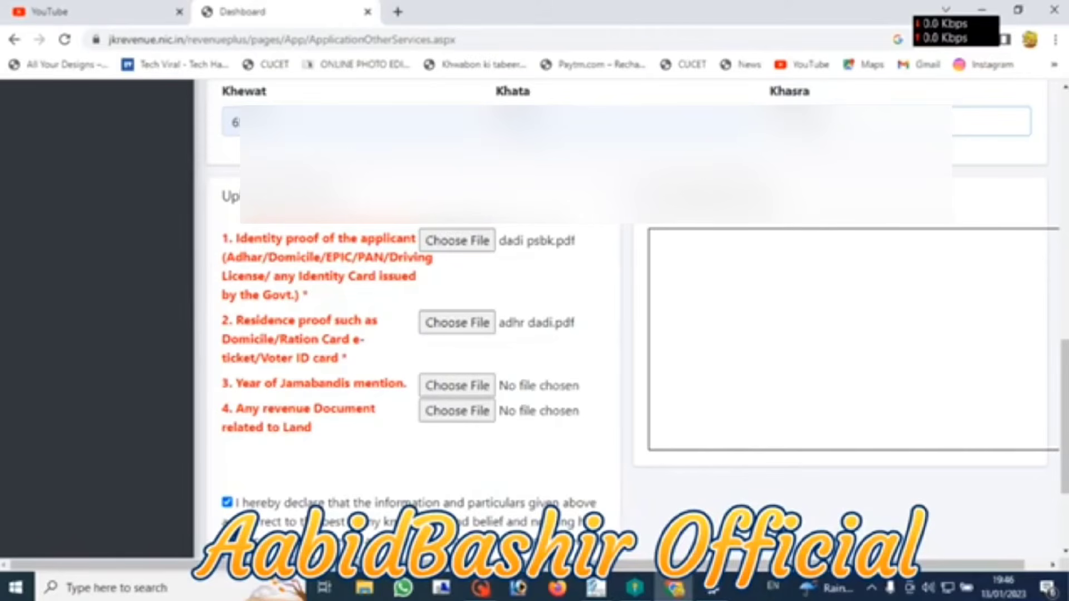
scroll(556, 318, "down", 3)
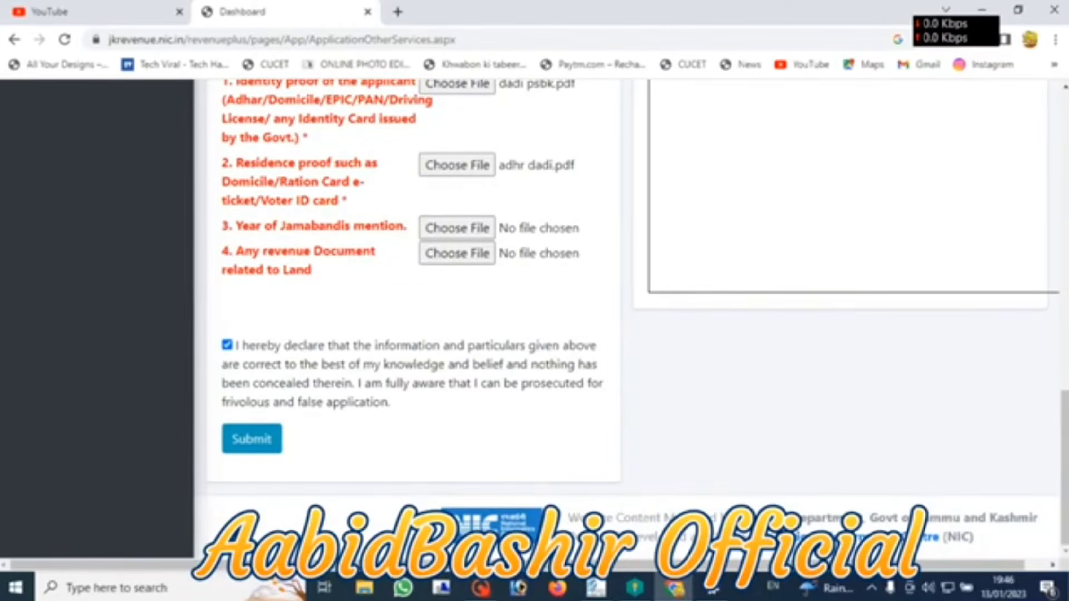
Submit and confirm the Jamabandi application, then cancel payment to return to My Applications.
left_click(251, 438)
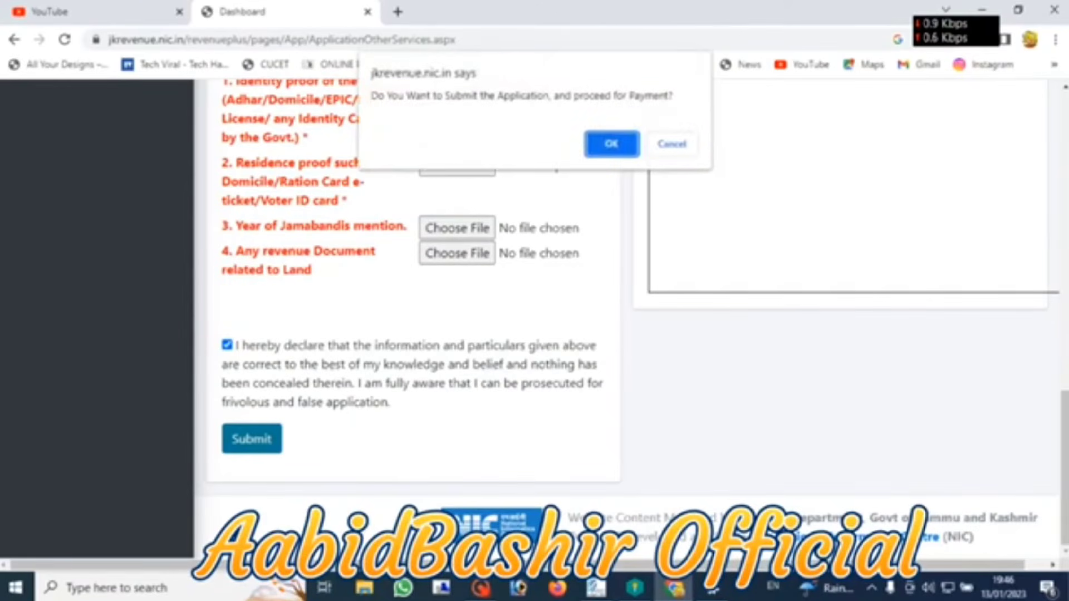
key("Return")
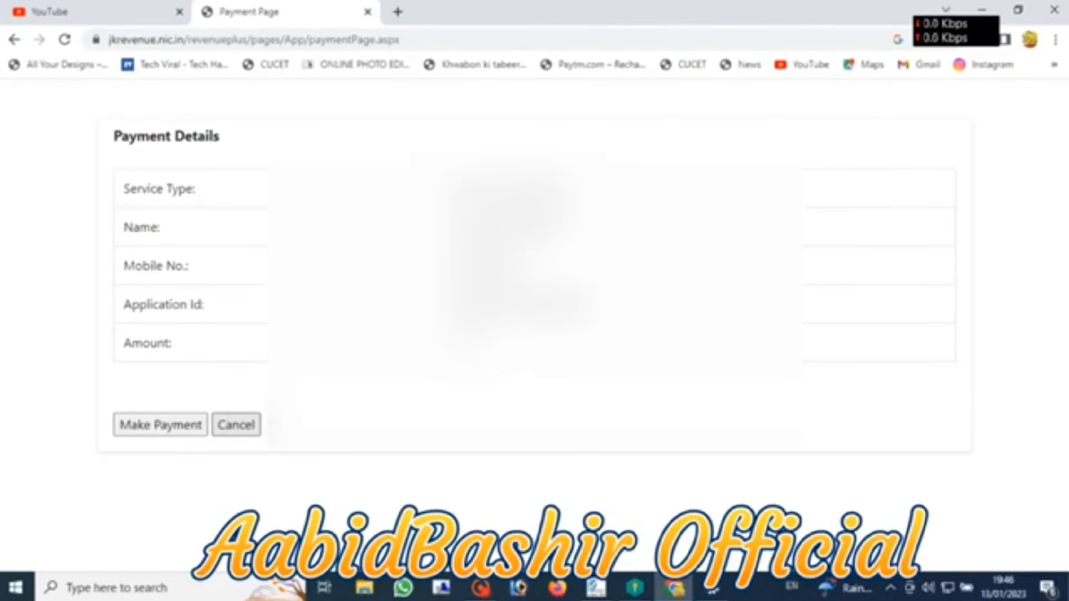
left_click(236, 425)
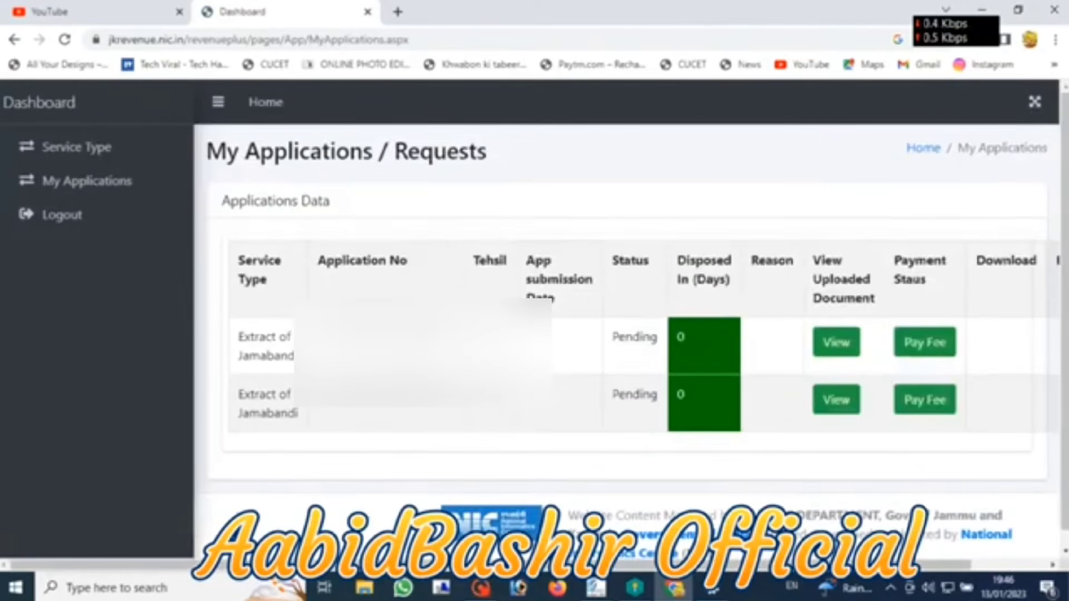
scroll(629, 320, "down", 1)
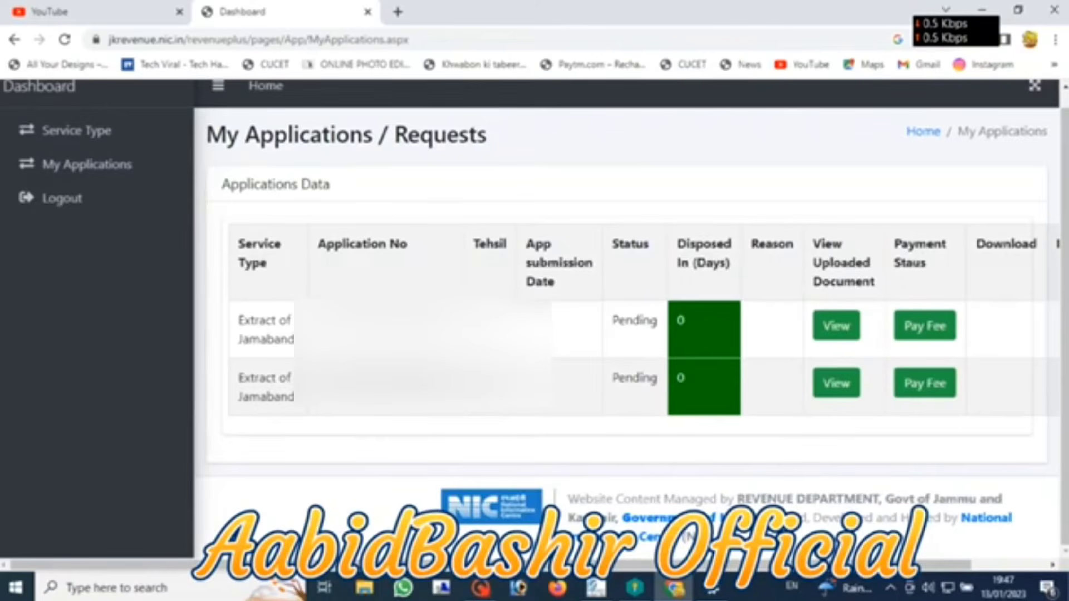
scroll(94, 147, "up", 1)
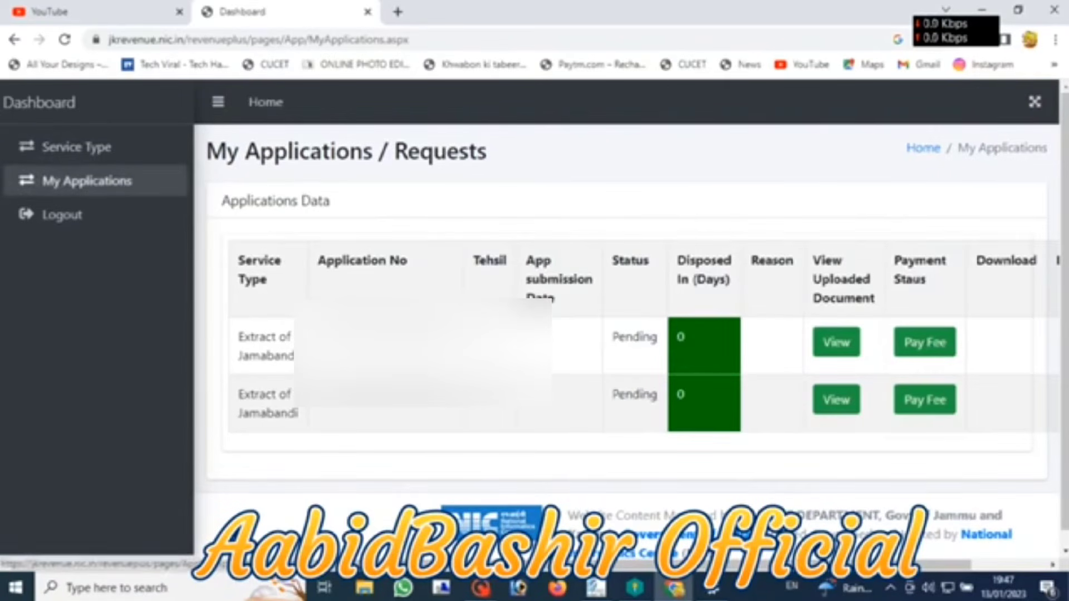
left_click(87, 181)
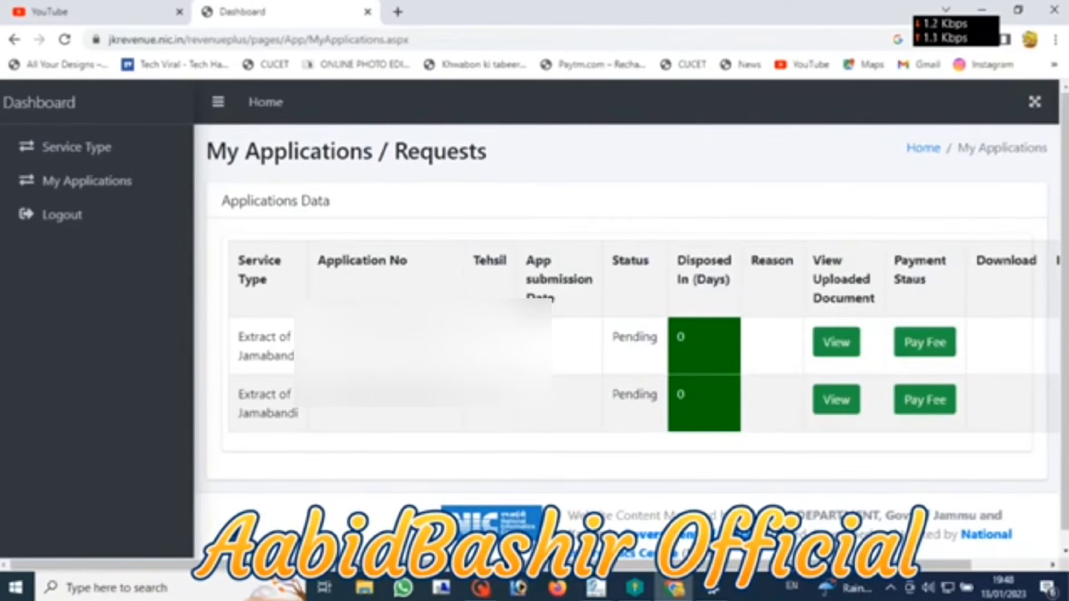
left_click_drag(612, 337, 650, 337)
left_click(649, 337)
scroll(626, 320, "down", 1)
scroll(626, 320, "up", 1)
left_click(925, 342)
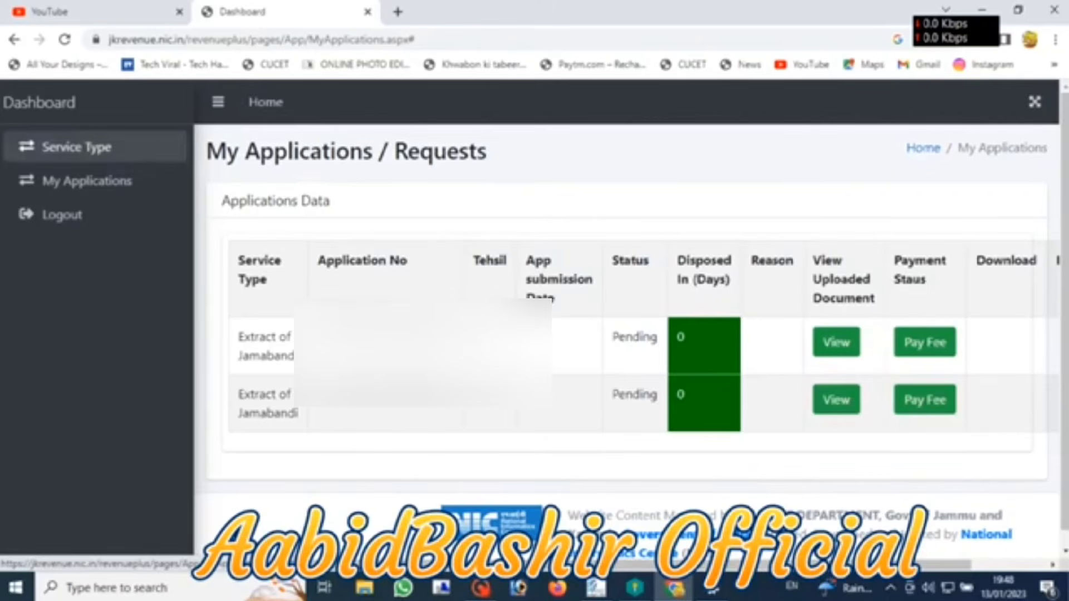
Return to My Applications and log out of the current account.
left_click(77, 147)
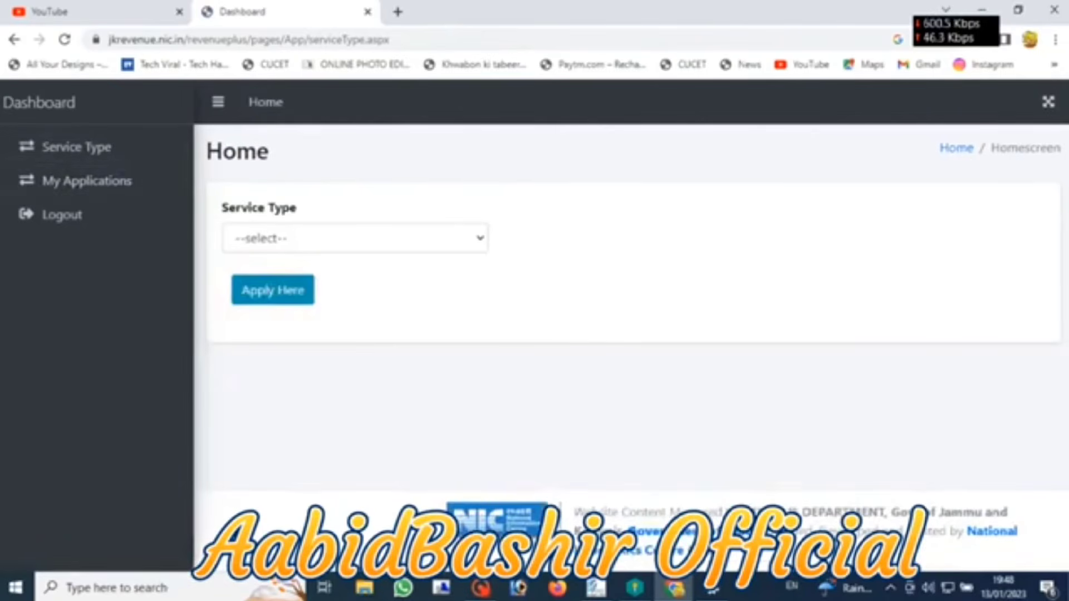
left_click(87, 180)
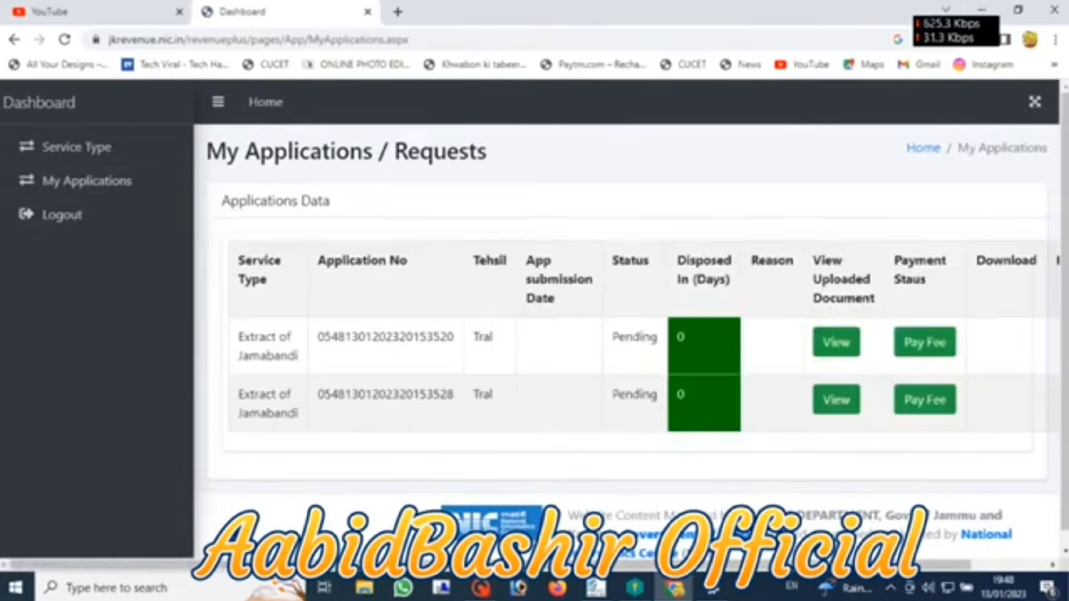
scroll(536, 320, "down", 1)
left_click(62, 198)
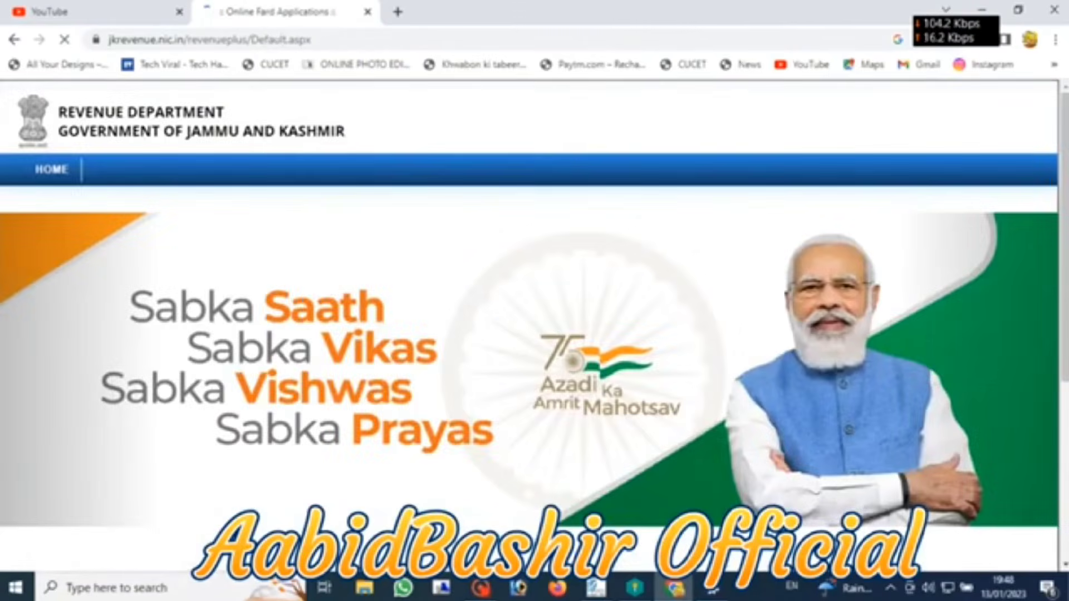
Sign in with the other account's e-mail, mobile number and captcha.
scroll(535, 334, "down", 5)
left_click(246, 331)
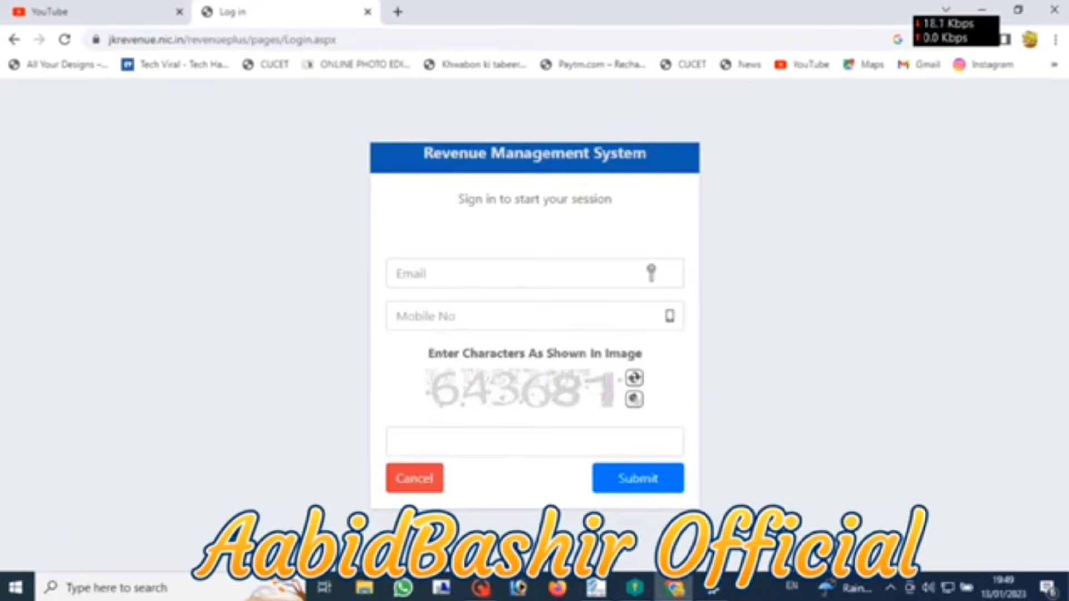
left_click(397, 273)
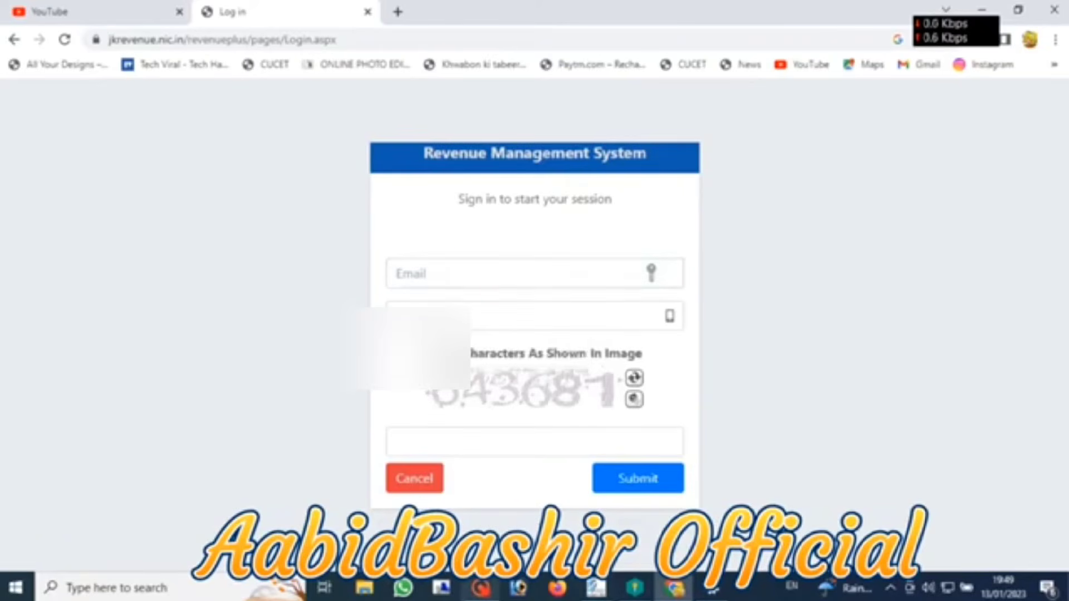
mouse_move(482, 588)
left_click(482, 481)
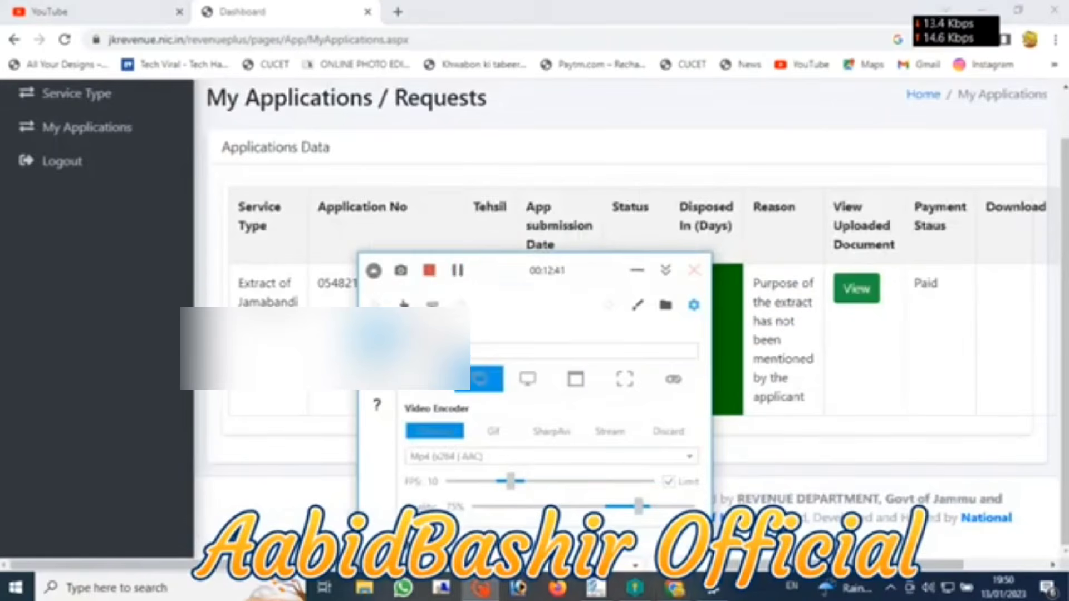
scroll(535, 300, "up", 1)
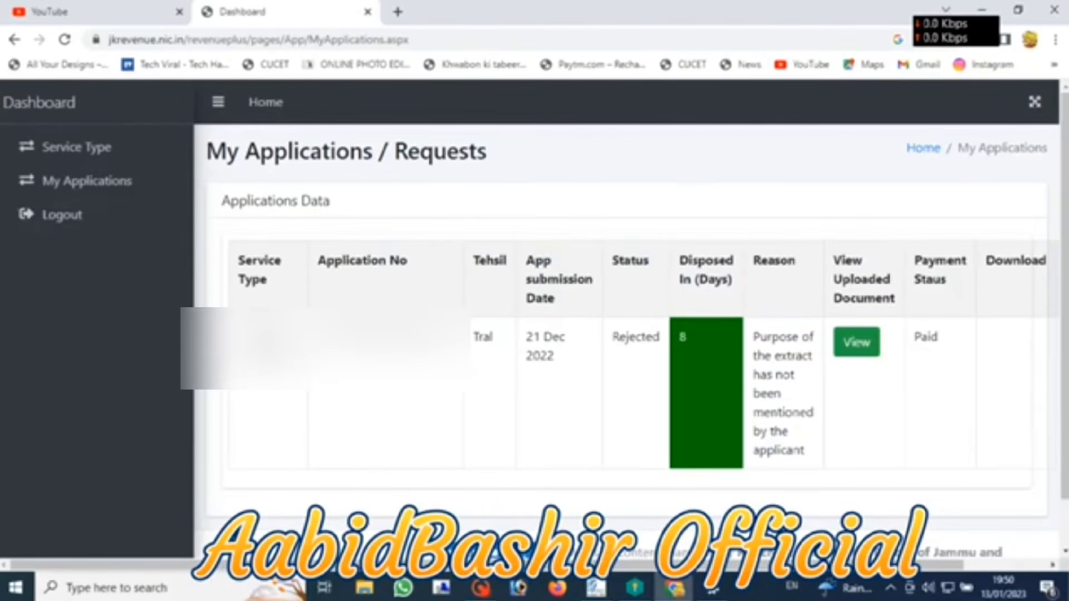
scroll(535, 334, "right", 2)
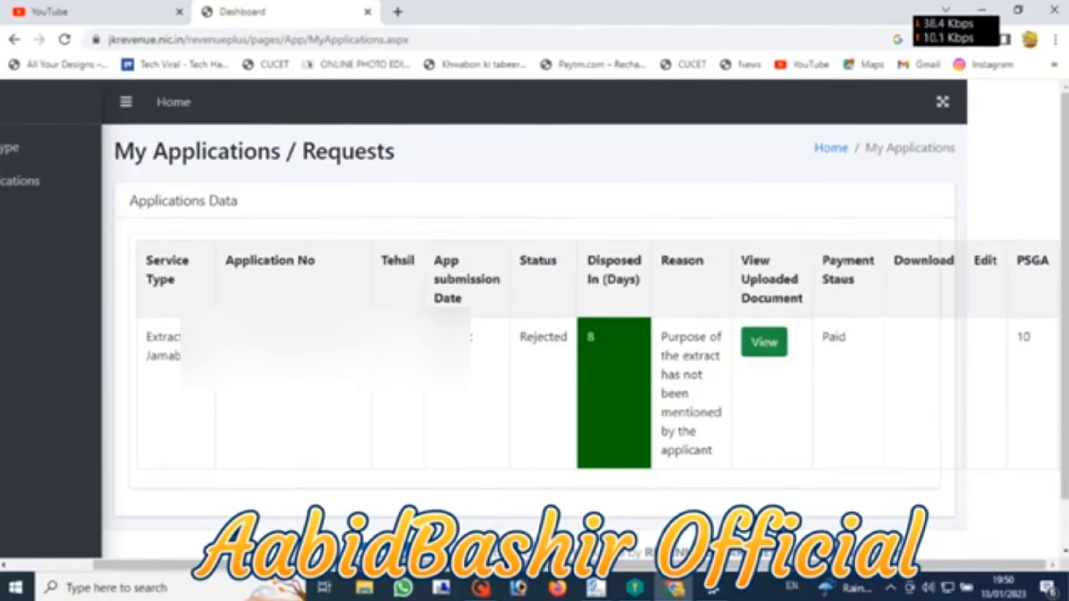
left_click_drag(519, 336, 595, 337)
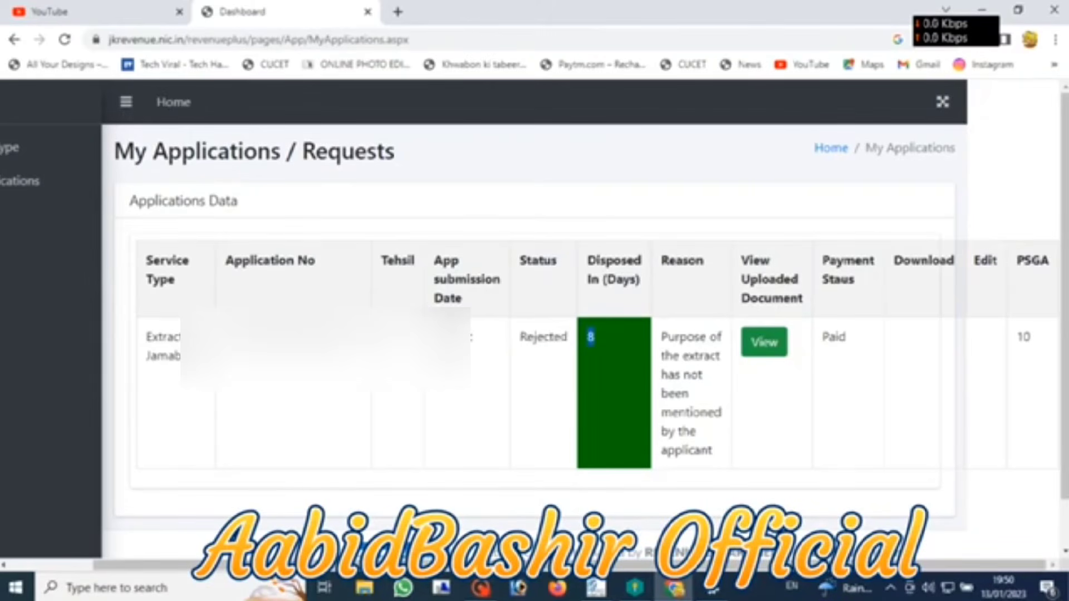
left_click(717, 355)
left_click_drag(661, 334, 713, 450)
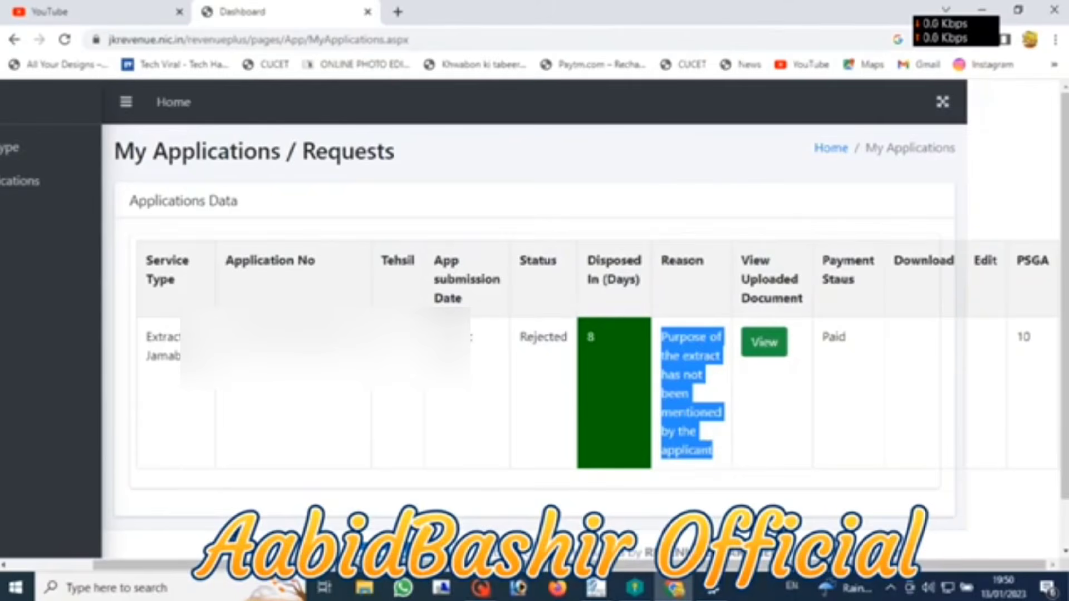
left_click(713, 450)
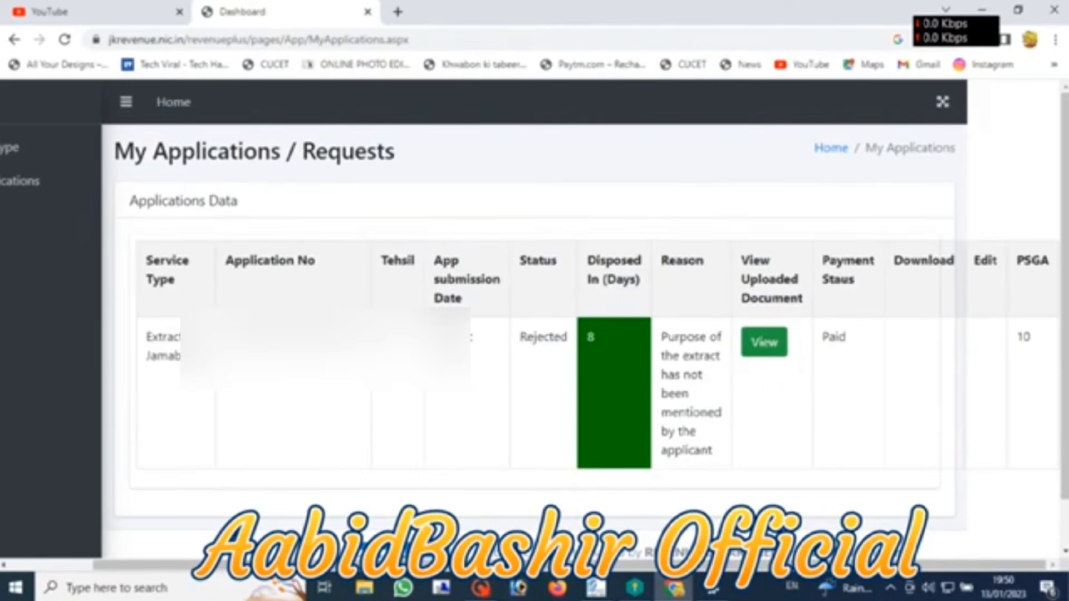
left_click_drag(713, 451, 661, 336)
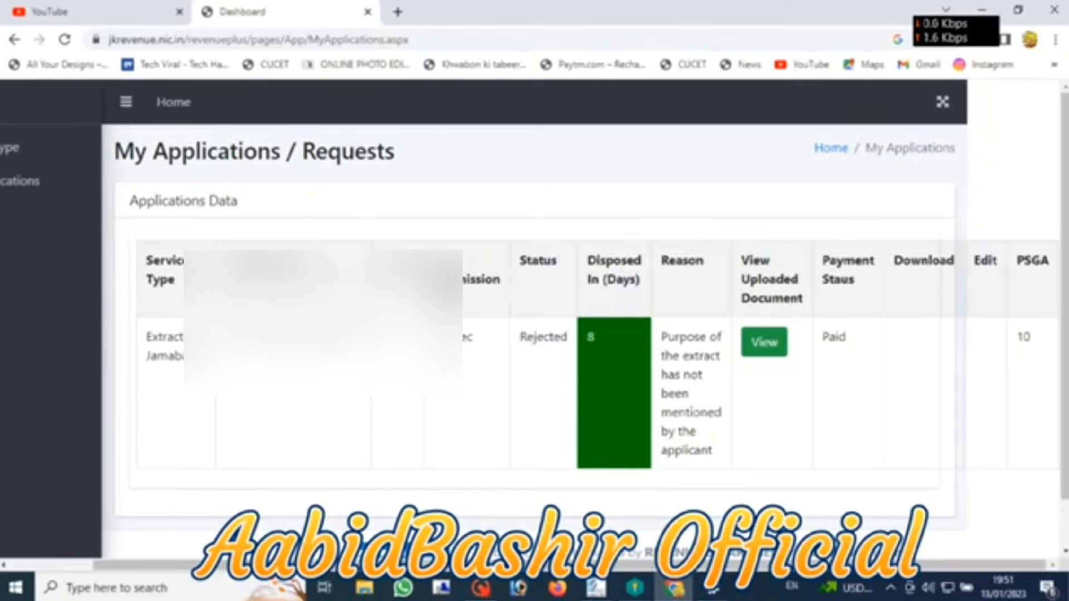
scroll(534, 301, "down", 1)
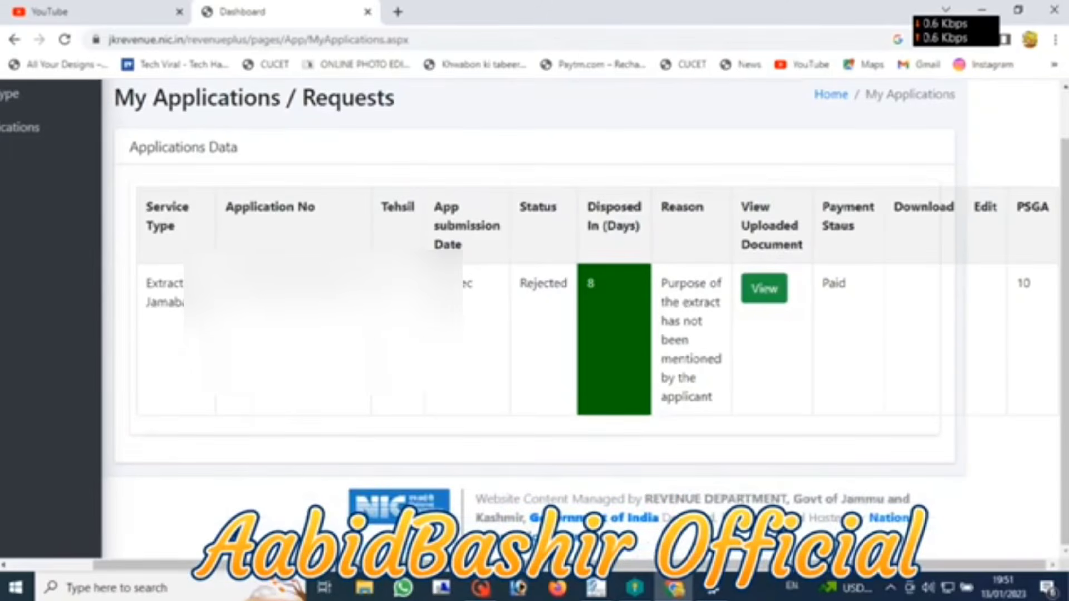
scroll(535, 300, "up", 1)
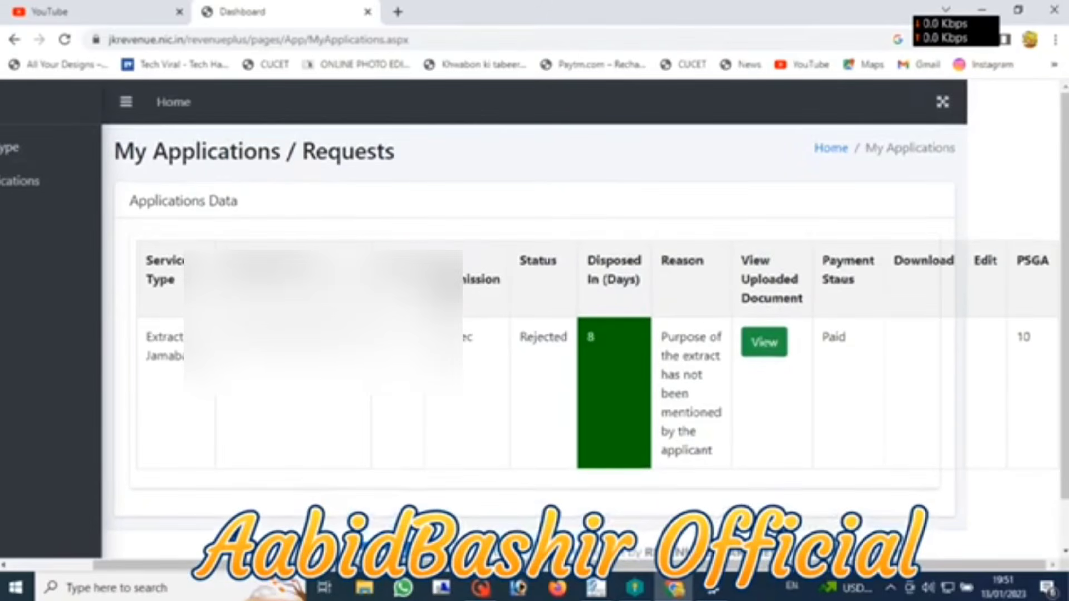